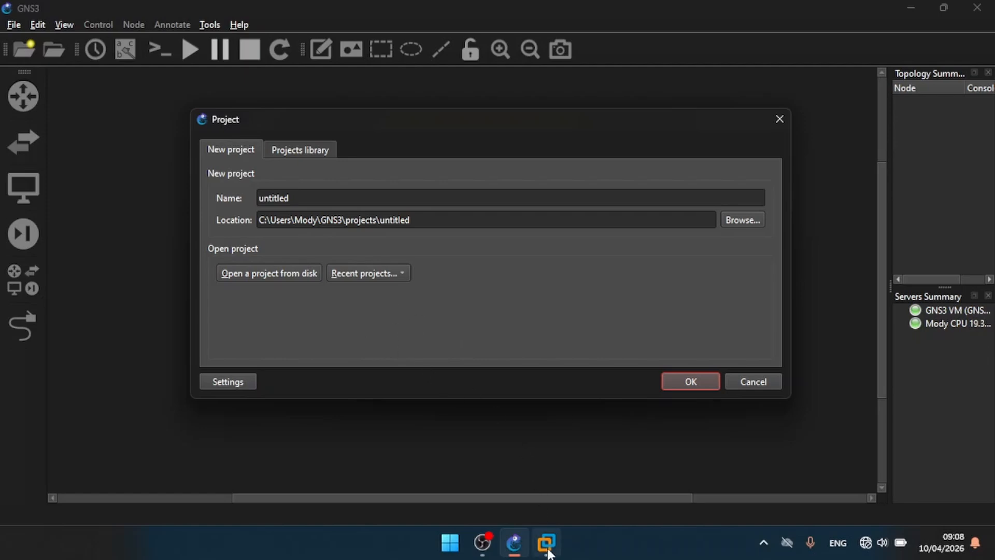
mouse_move(547, 542)
left_click(544, 461)
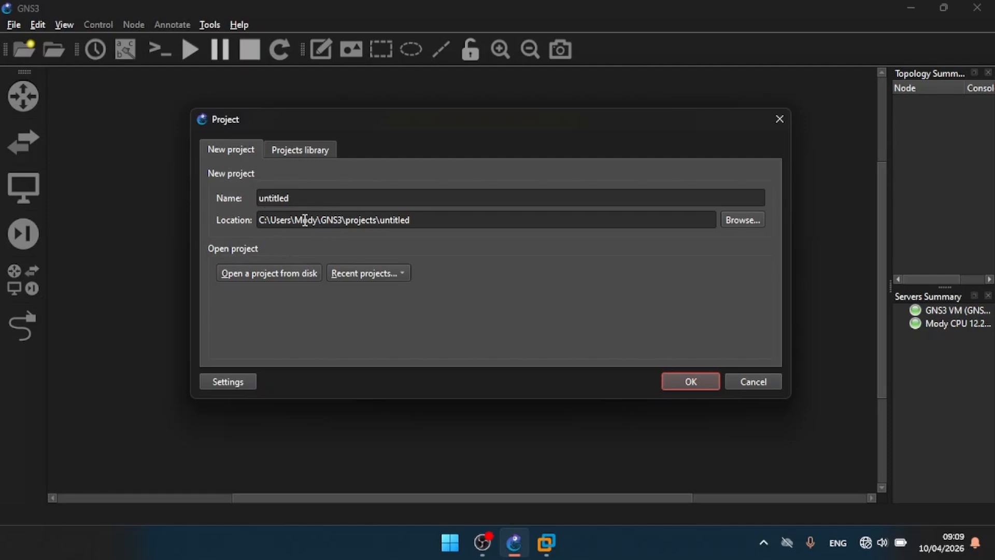
- Create a new project named test, stored in a test folder on the Desktop
left_click(273, 199)
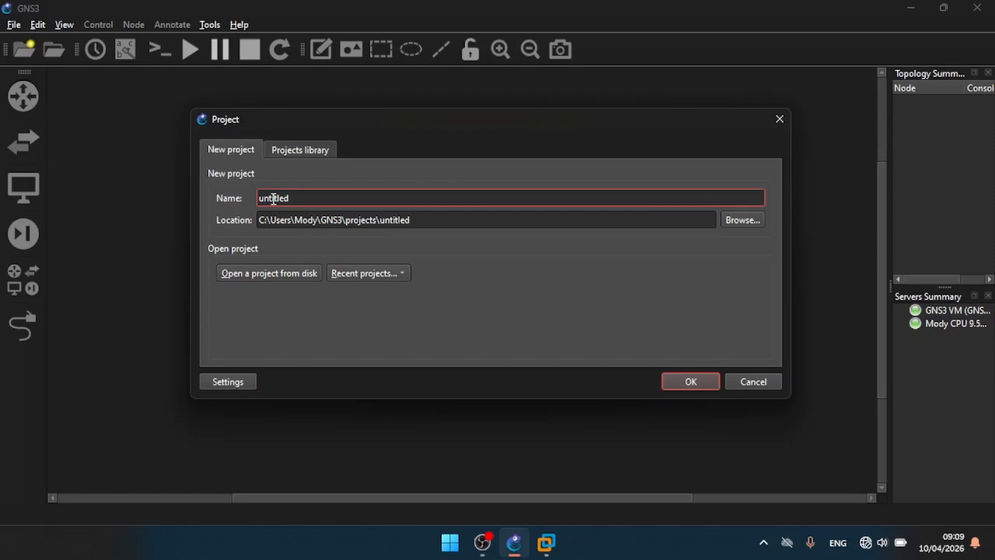
key("ctrl+a")
type("test")
left_click(741, 220)
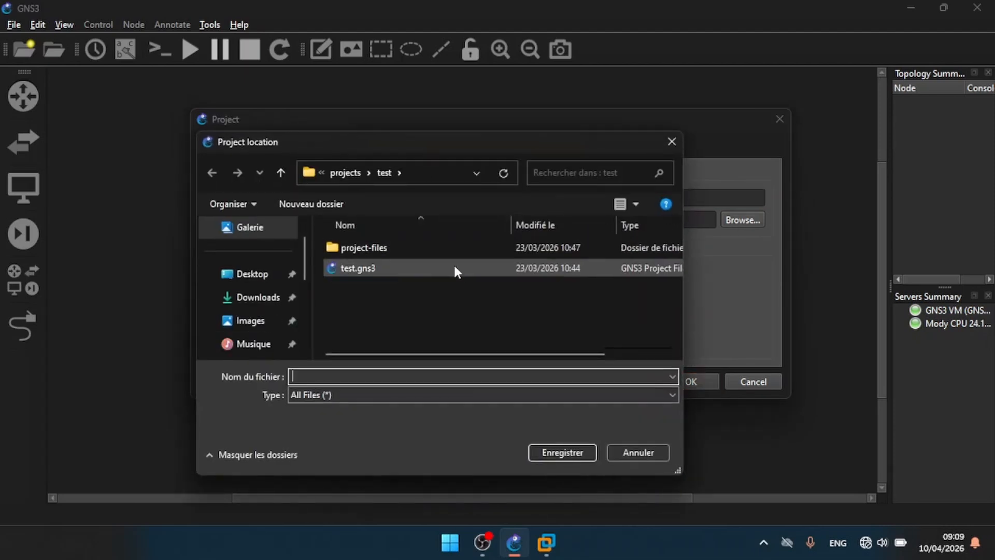
left_click(251, 276)
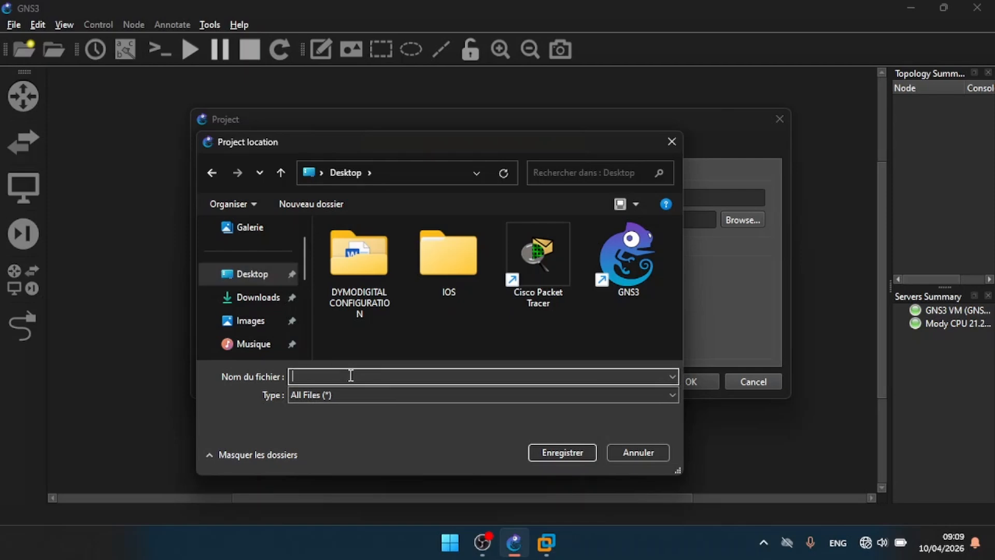
type("test")
left_click(557, 450)
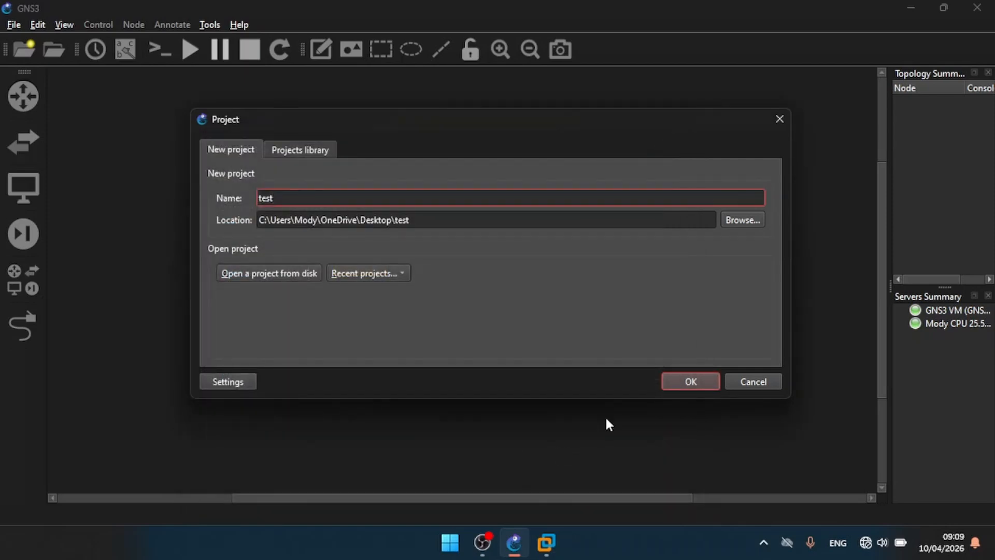
left_click(697, 384)
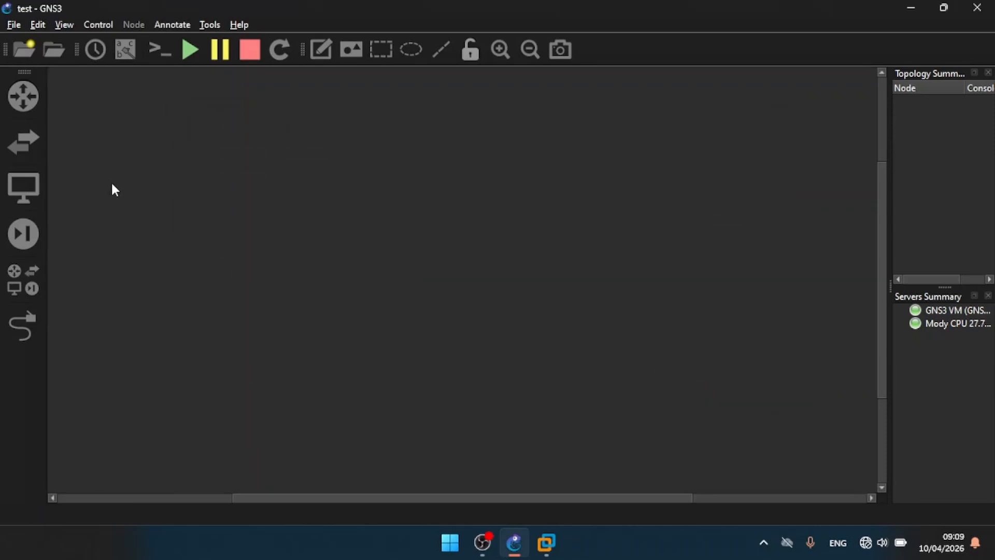
- Start a new Dynamips IOS router template in the preferences and set it to run on the GNS3 VM
left_click(24, 99)
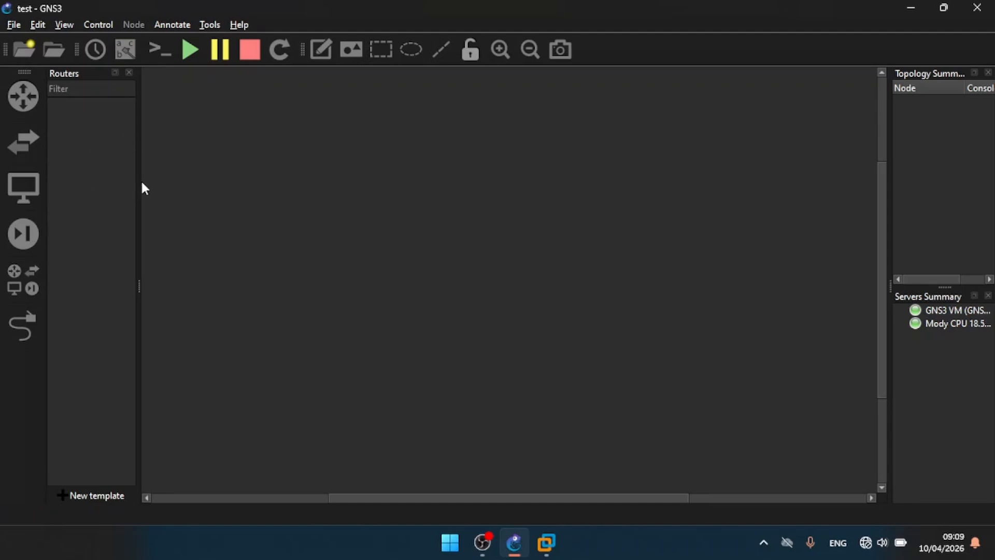
left_click(37, 25)
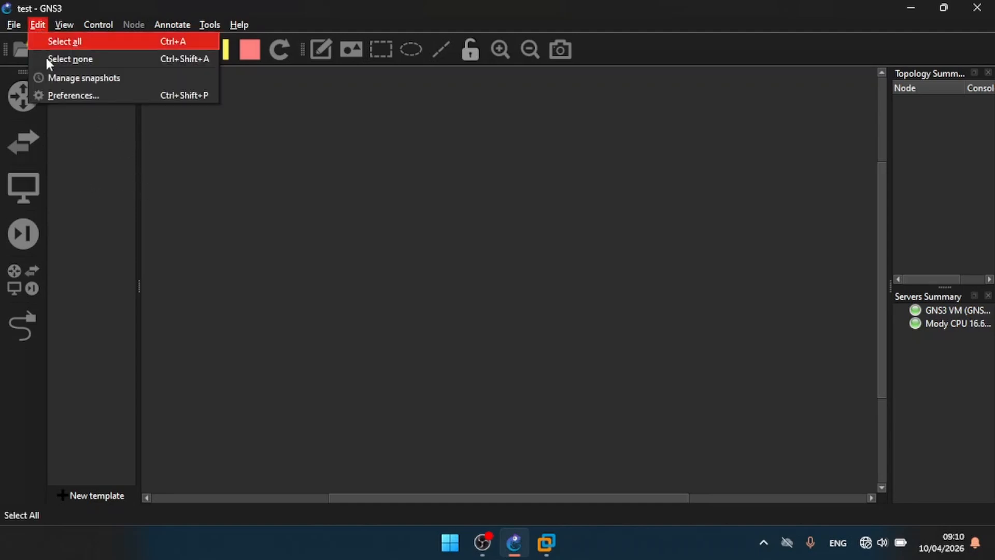
left_click(69, 96)
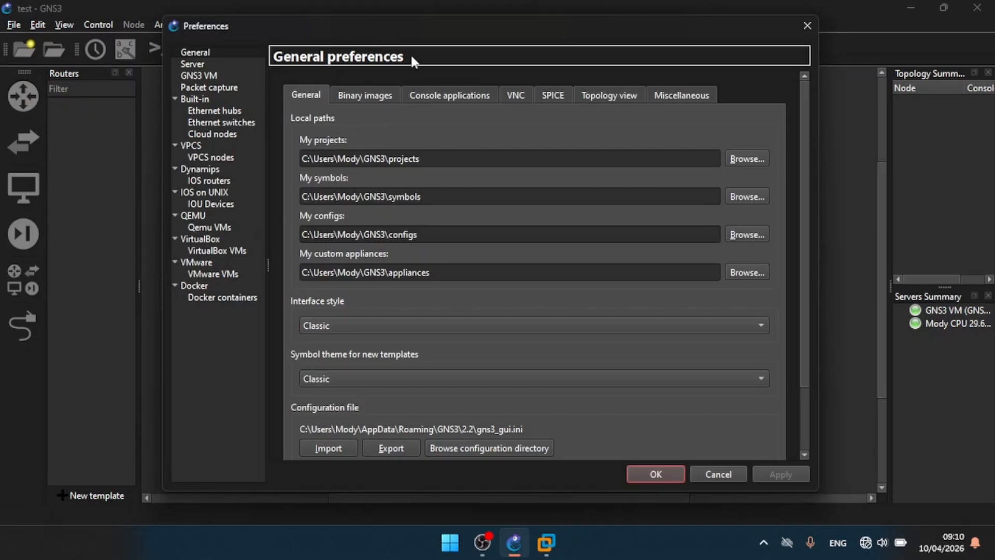
left_click(211, 181)
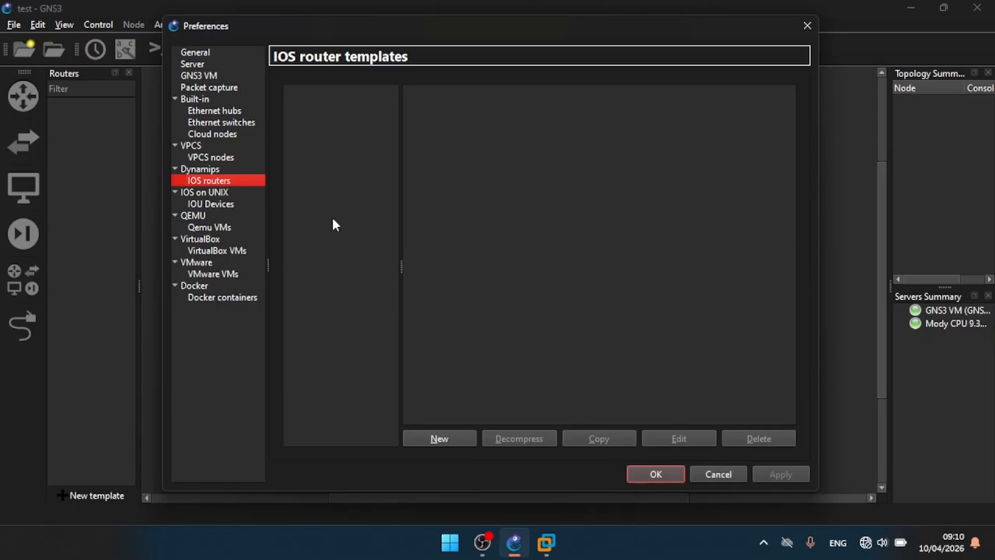
left_click(445, 439)
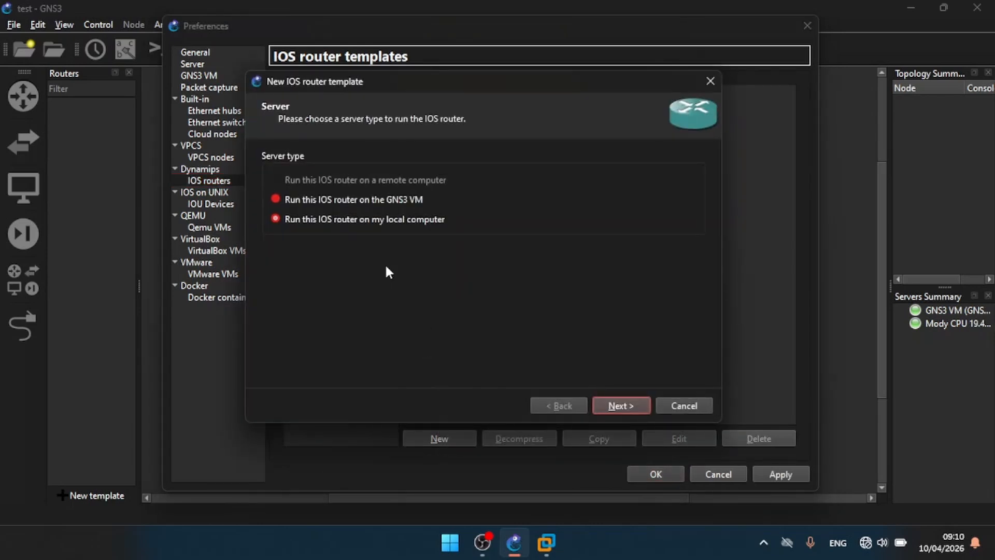
left_click(292, 200)
left_click(615, 410)
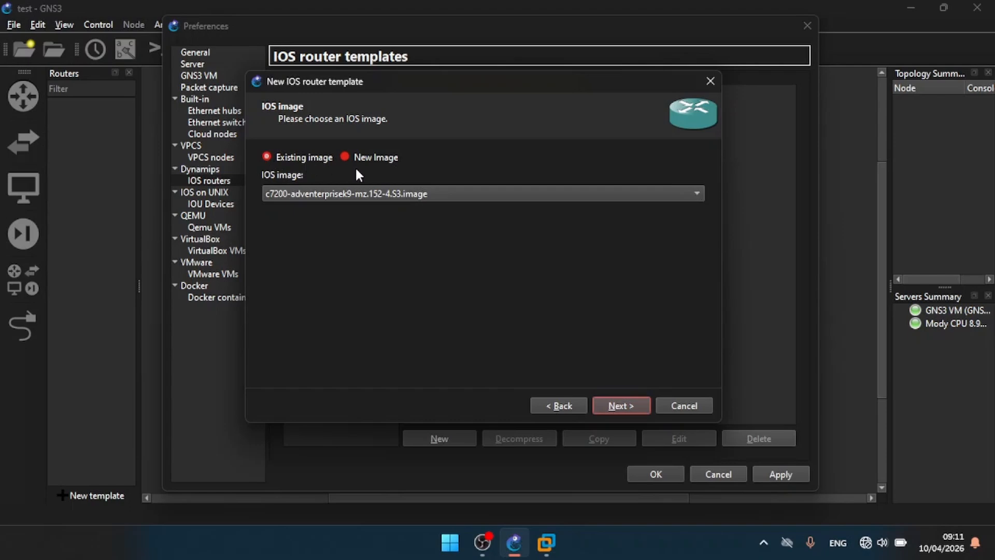
- Load c2691-adventerprisek9-mz.124-15.T14.bin from the Desktop's IOS\Routeurs folder as a new IOS image, decompressing it
left_click(344, 154)
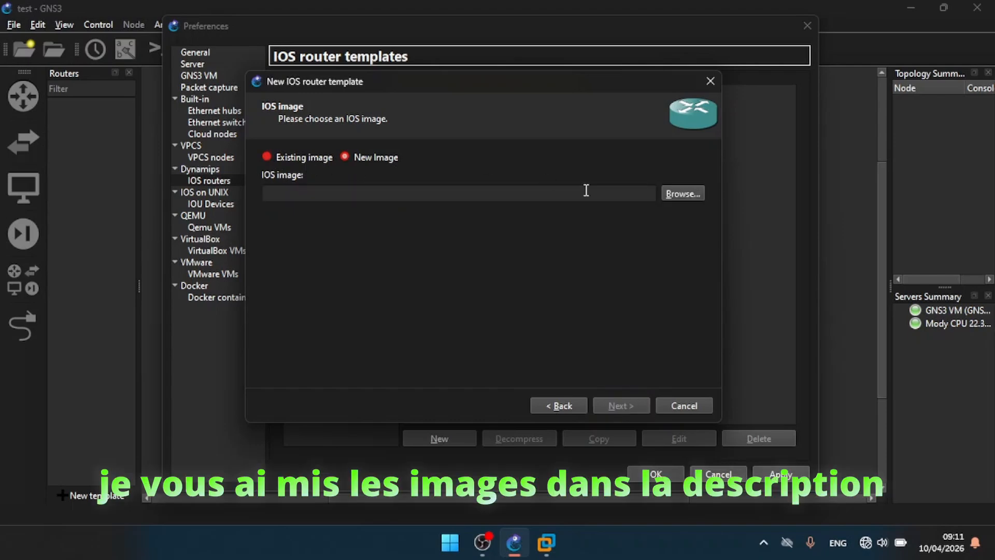
left_click(690, 193)
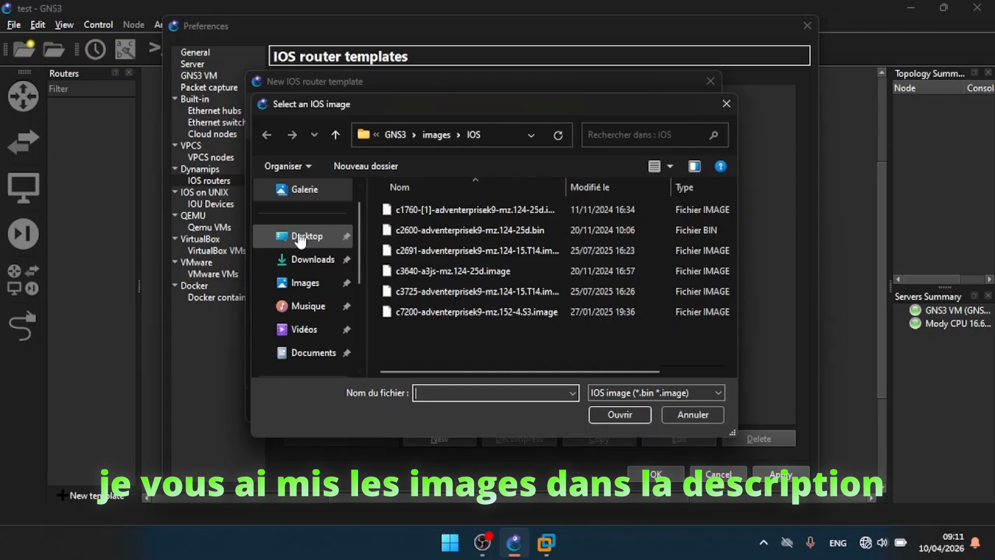
left_click(301, 238)
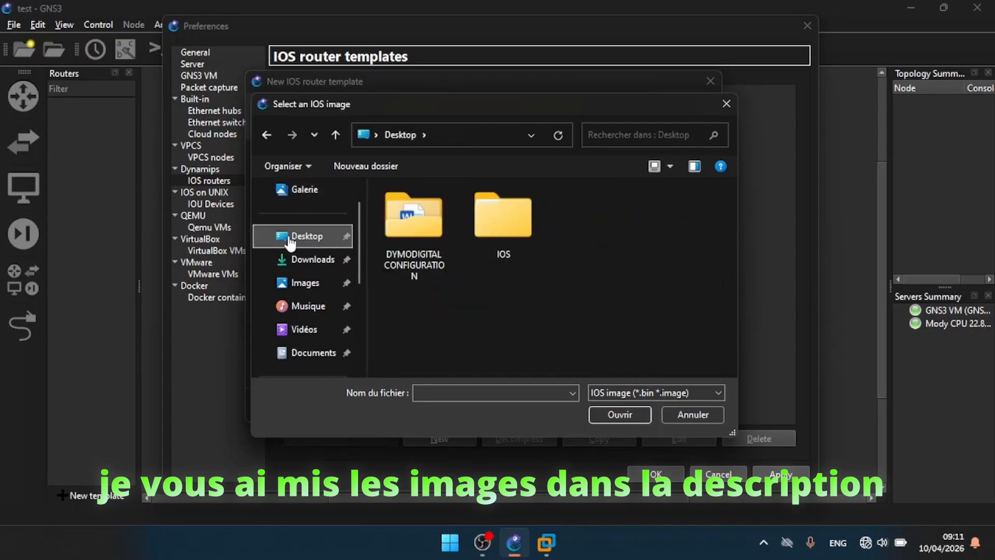
left_click(487, 228)
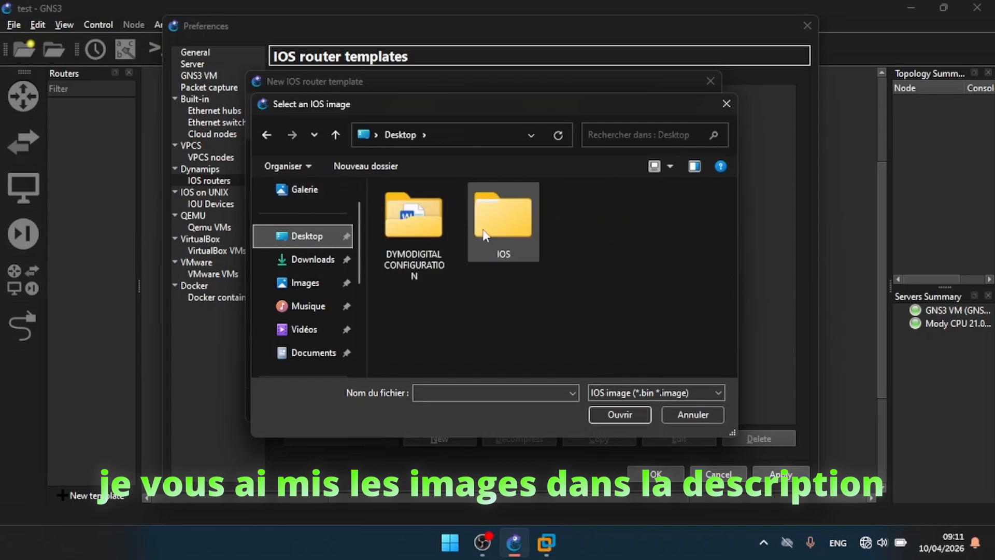
double_click(512, 229)
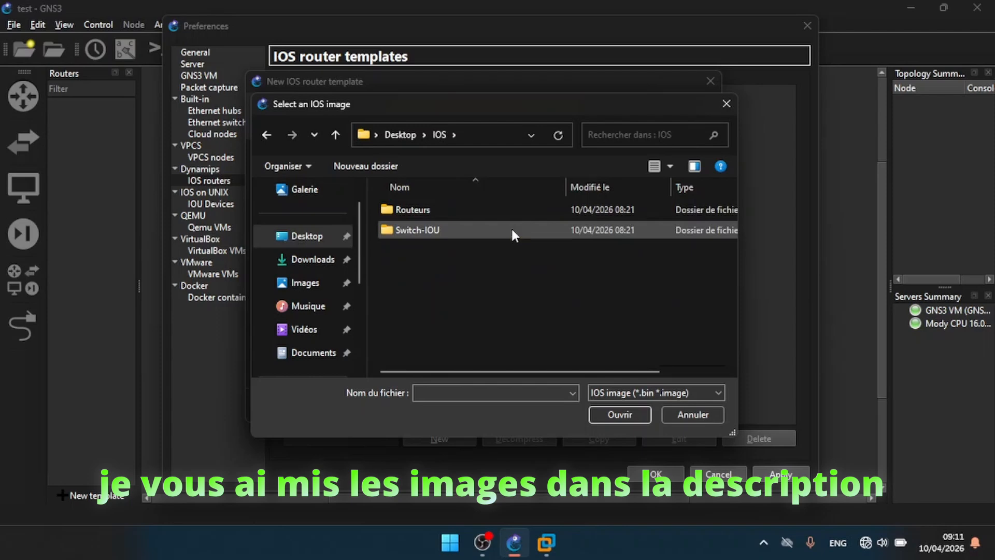
double_click(437, 209)
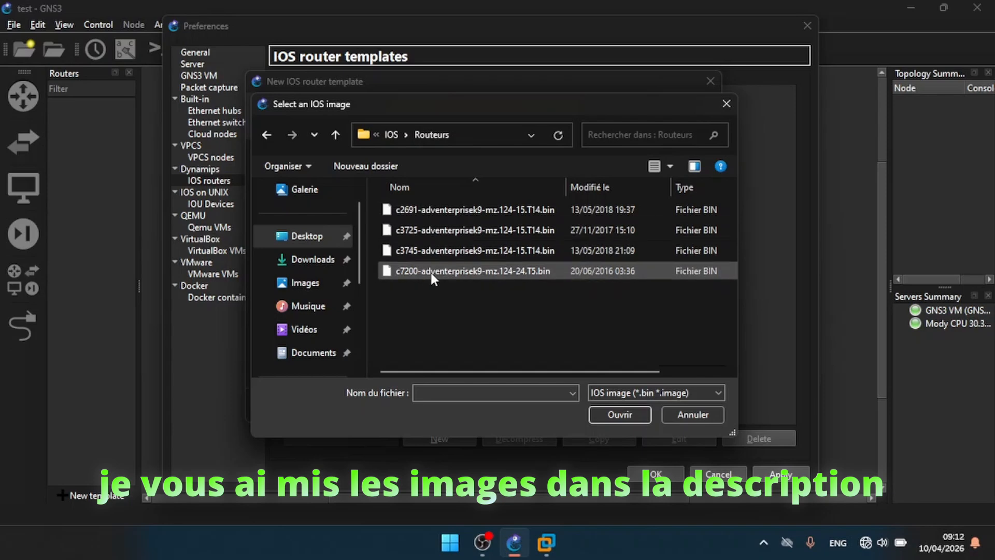
left_click(434, 210)
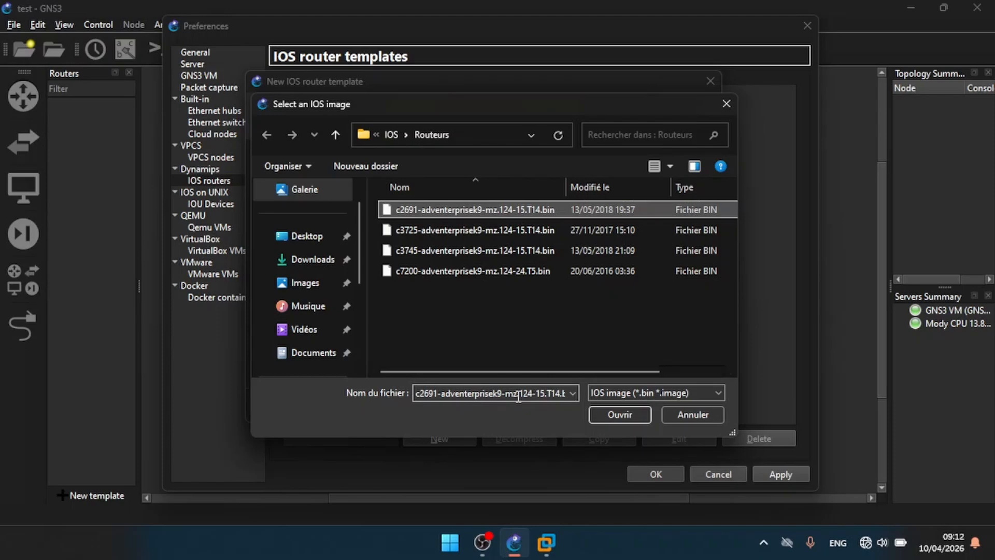
left_click(626, 416)
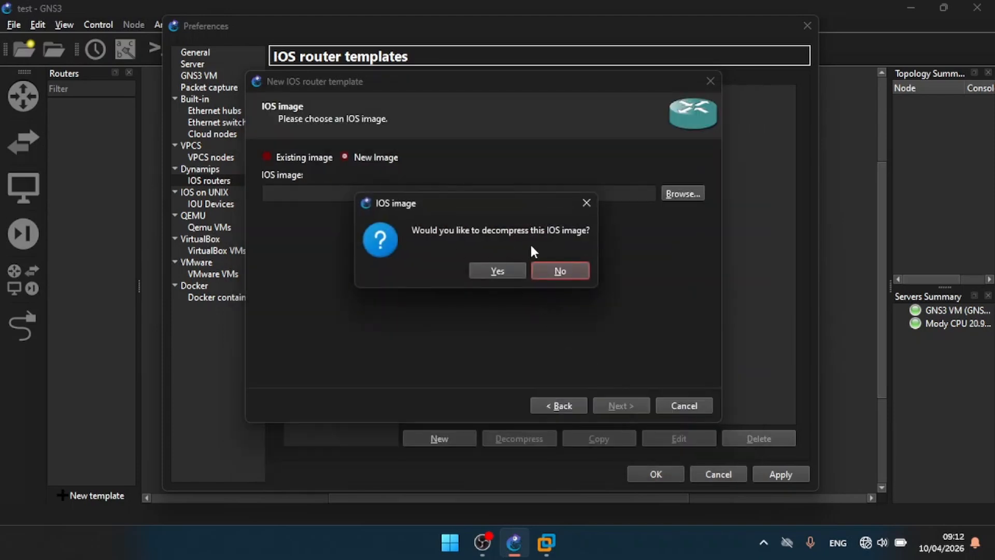
left_click(498, 271)
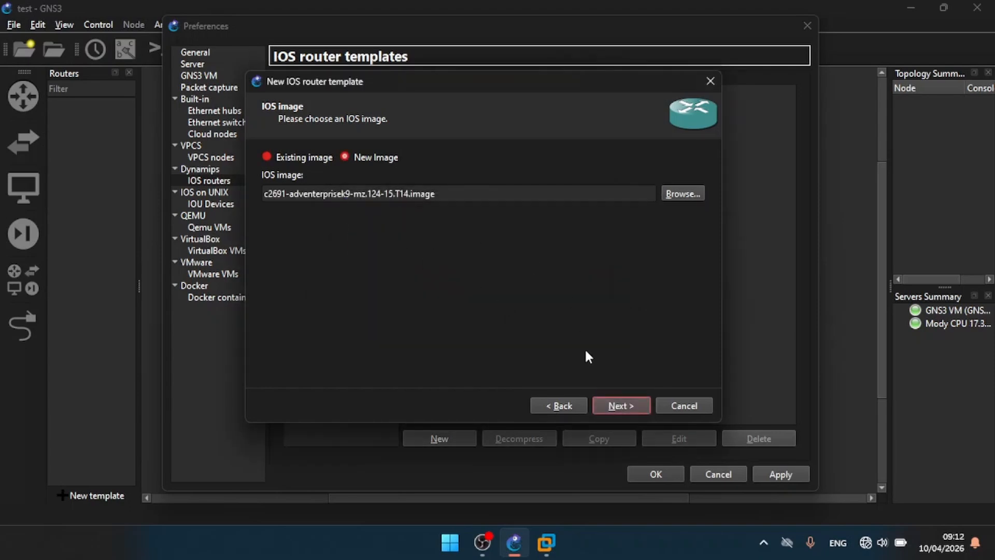
left_click(630, 403)
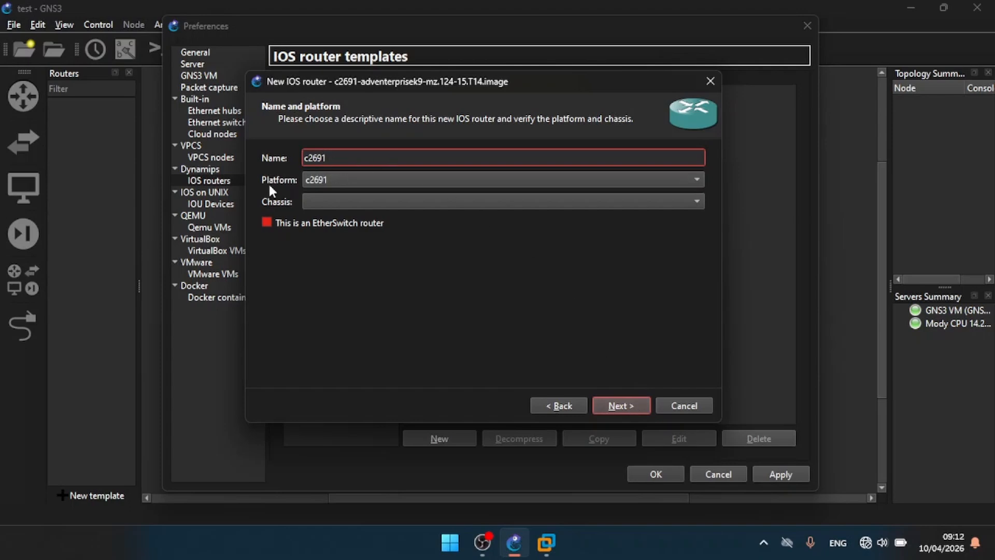
- Name the router template Routeur 2691 and accept the default RAM of 192 MiB
left_click(309, 157)
key("BackSpace")
type("ROUTEUR")
key("BackSpace")
key("BackSpace")
key("BackSpace")
key("BackSpace")
key("BackSpace")
key("BackSpace")
type("outeur")
left_click(622, 405)
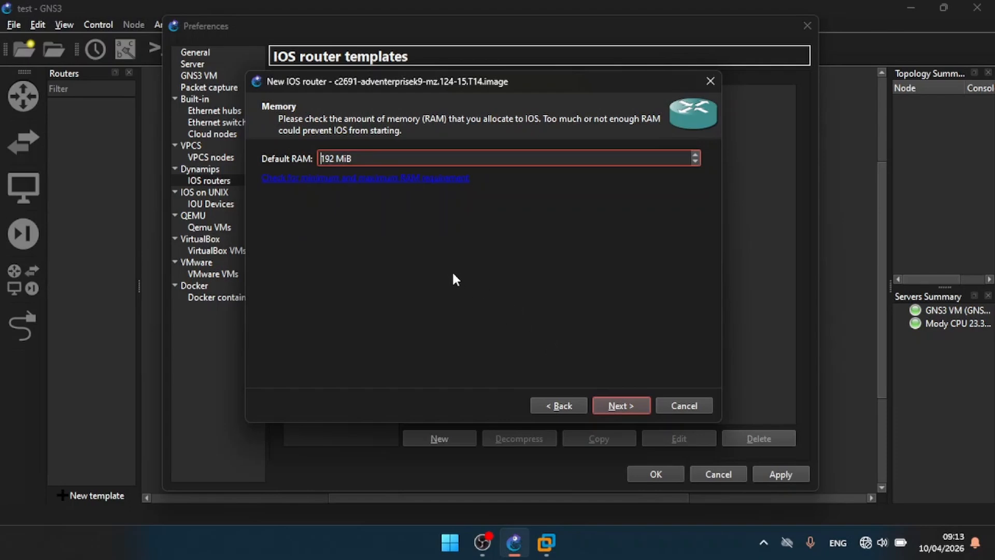
left_click(622, 406)
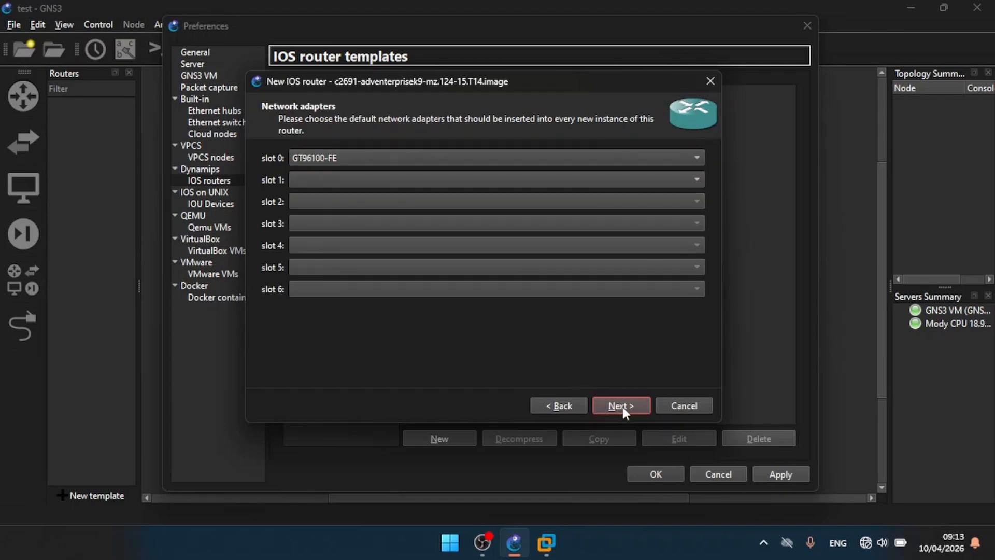
- Assign an NM-4T network adapter to slot 1 of the router template
left_click(307, 180)
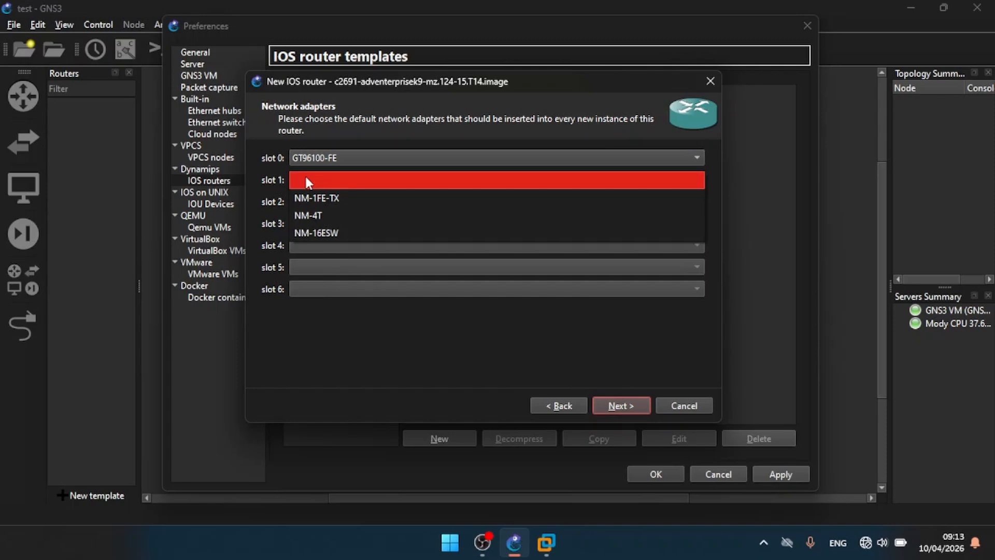
left_click(332, 216)
left_click(626, 406)
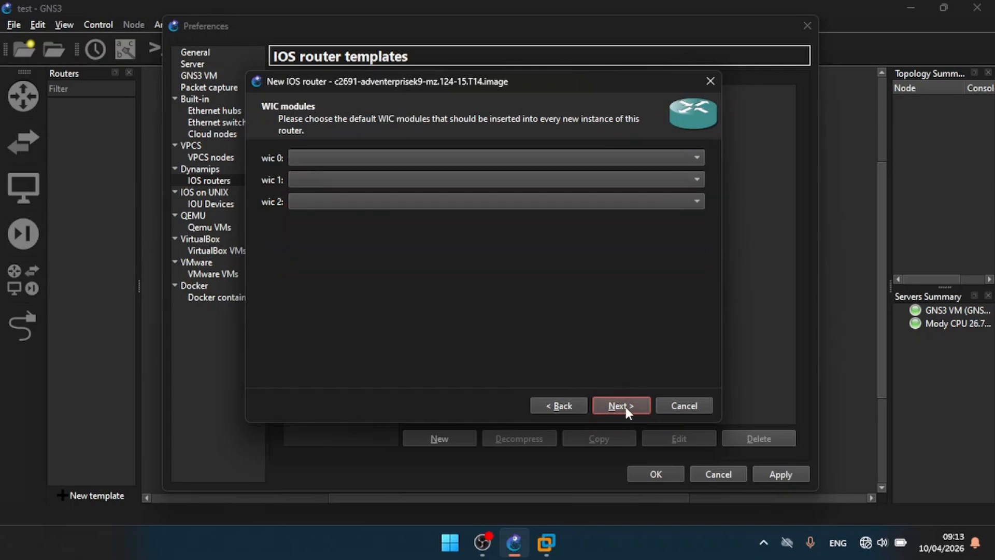
- Assign WIC-2T modules to WIC 0, 1 and 2, and finish and apply the template with the proposed Idle-PC value
left_click(342, 157)
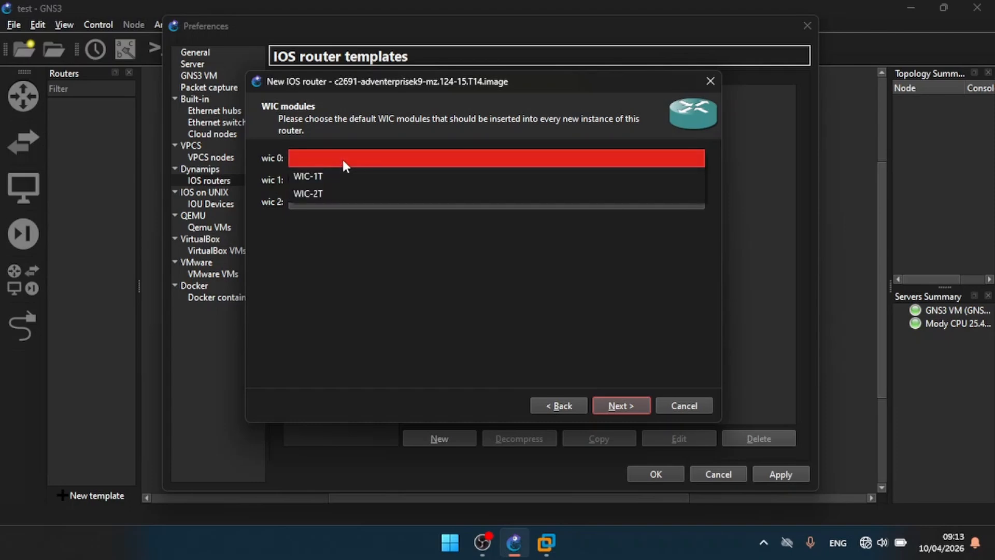
left_click(321, 193)
left_click(312, 176)
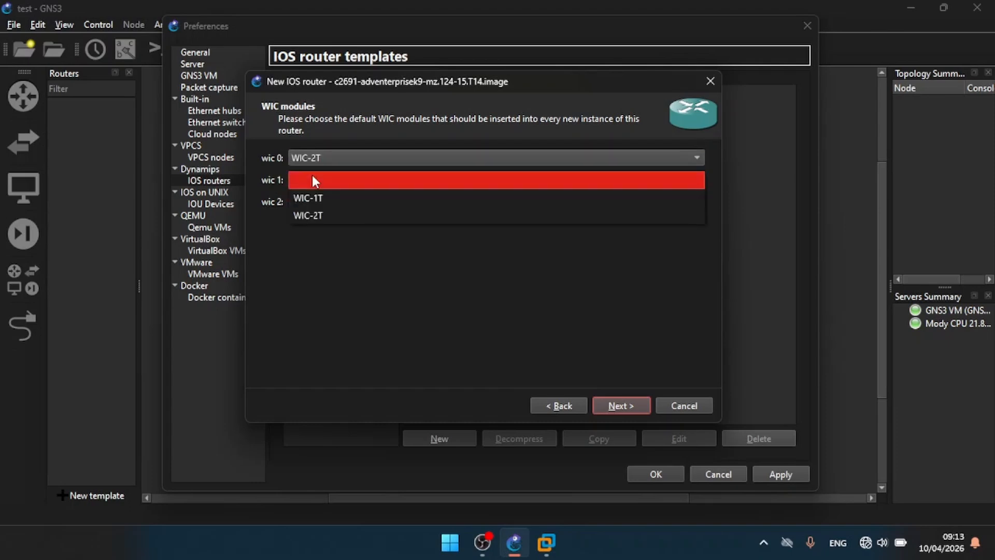
left_click(319, 217)
left_click(321, 202)
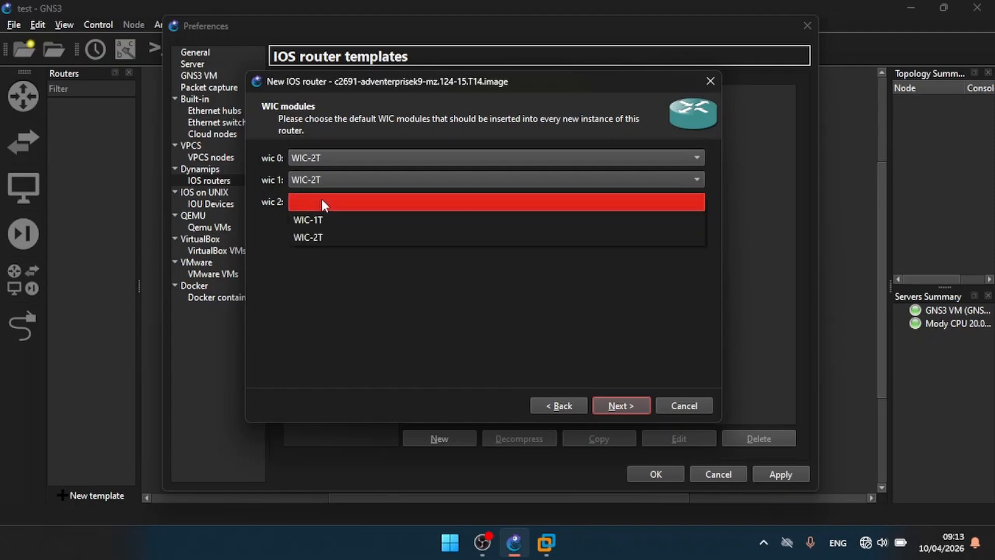
left_click(330, 232)
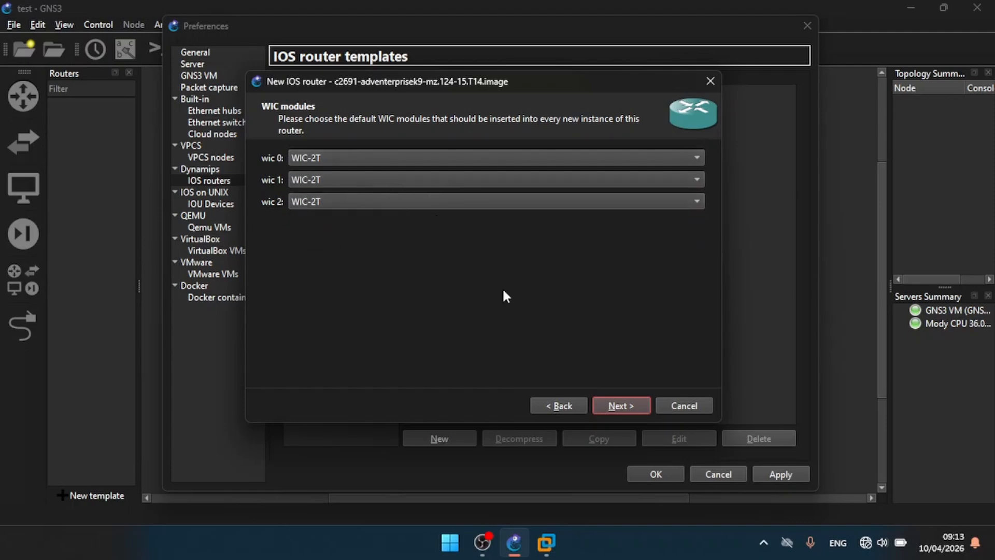
left_click(622, 406)
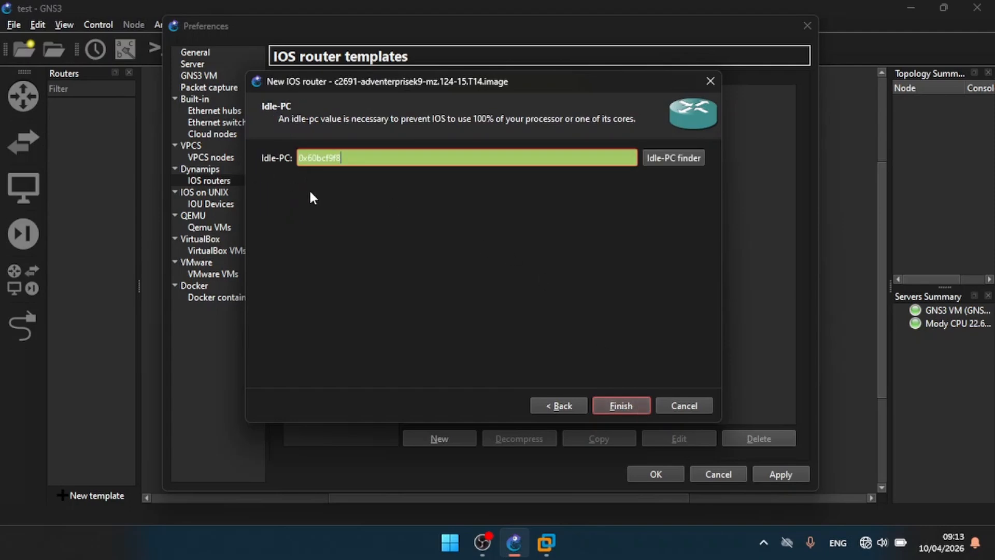
left_click(633, 406)
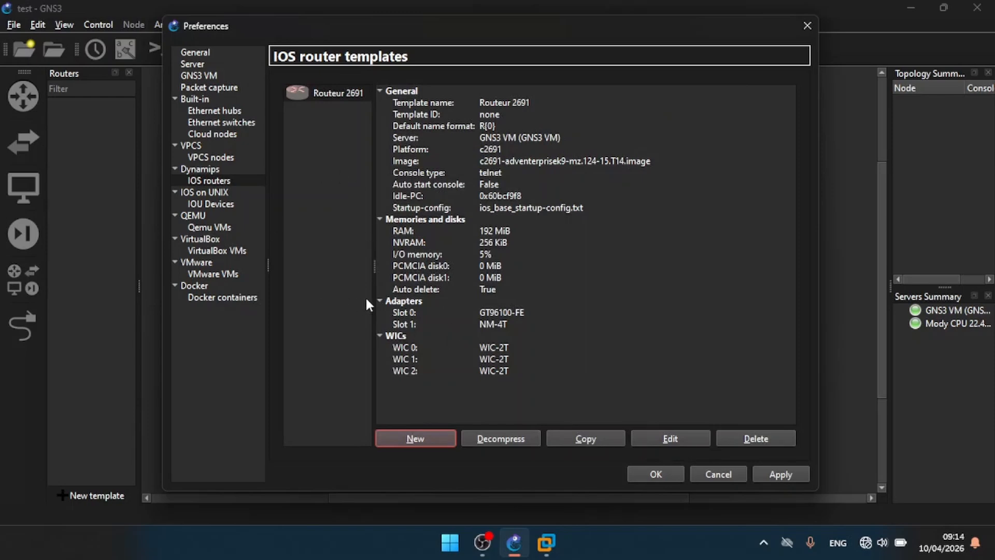
left_click(777, 477)
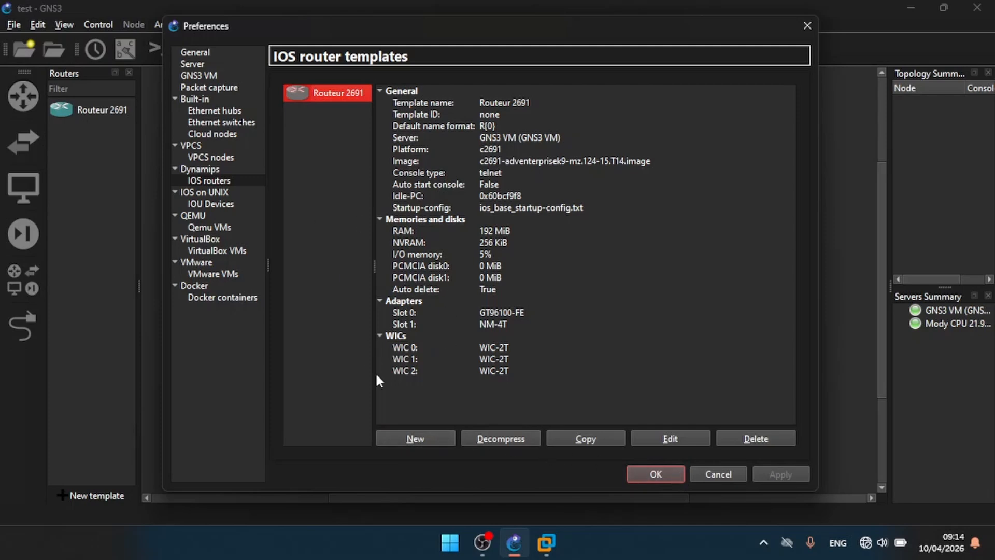
- Start a second IOS router template and set it to run on the GNS3 VM
left_click(436, 438)
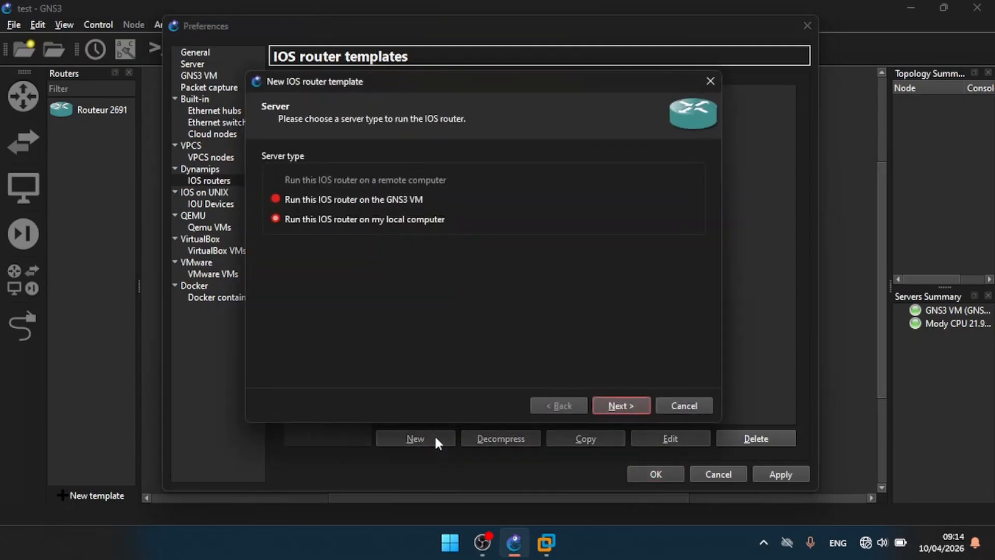
left_click(316, 199)
left_click(626, 403)
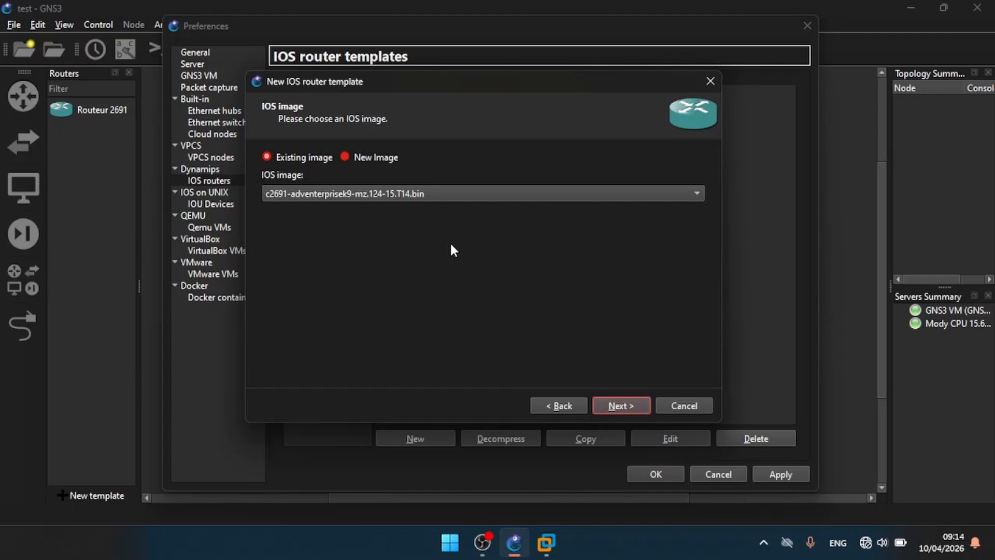
- Load c3725-adventerprisek9-mz.124-15.T14.bin as a new IOS image for the router template and have it decompressed
left_click(342, 158)
left_click(689, 192)
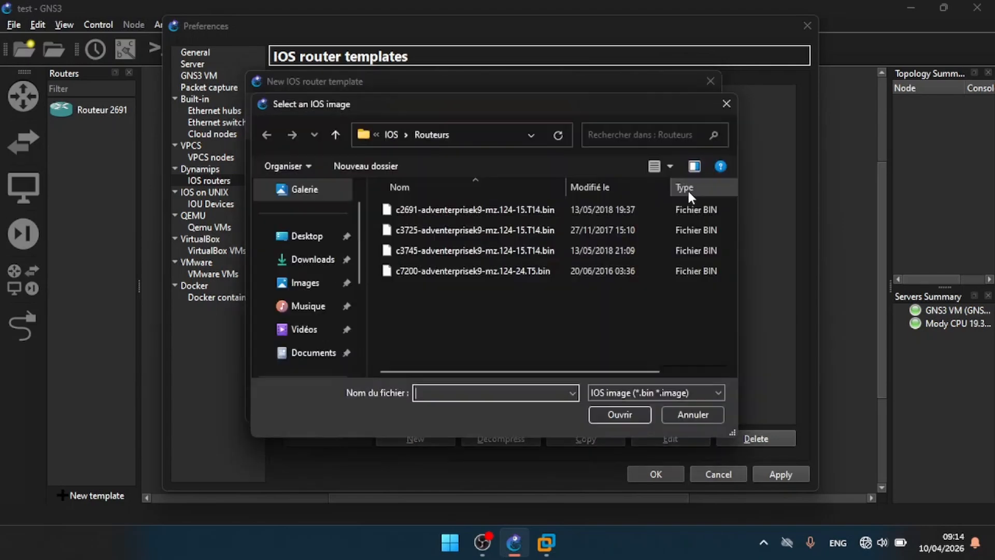
left_click(428, 230)
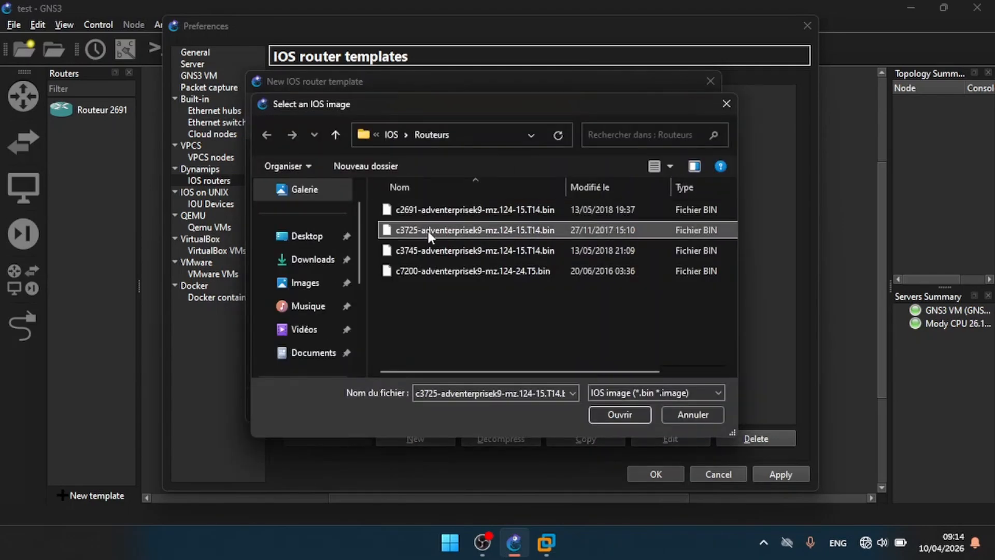
left_click(610, 415)
left_click(500, 272)
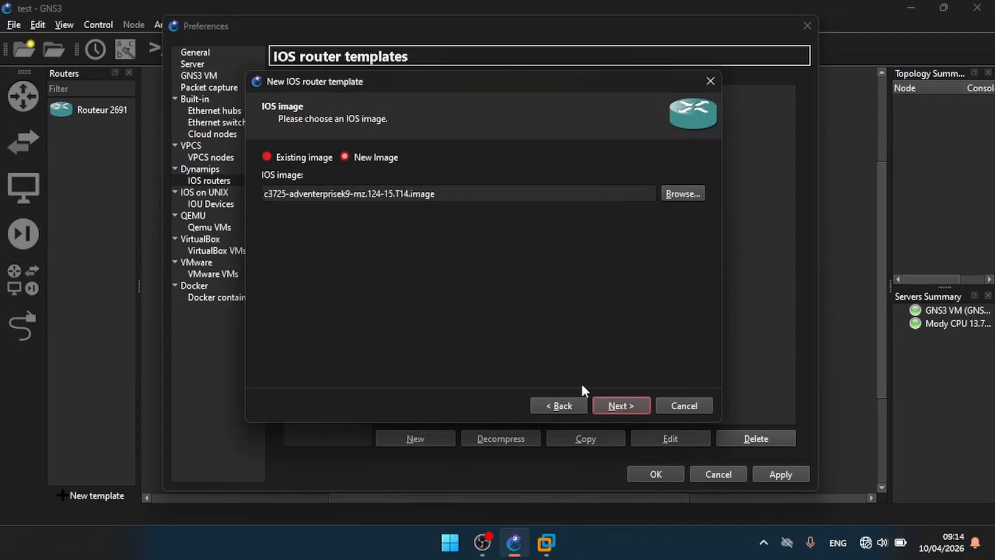
left_click(624, 406)
- Name the router template Routeur 3725 and accept the default RAM of 128 MiB
key("Left")
key("Left")
key("Left")
key("Left")
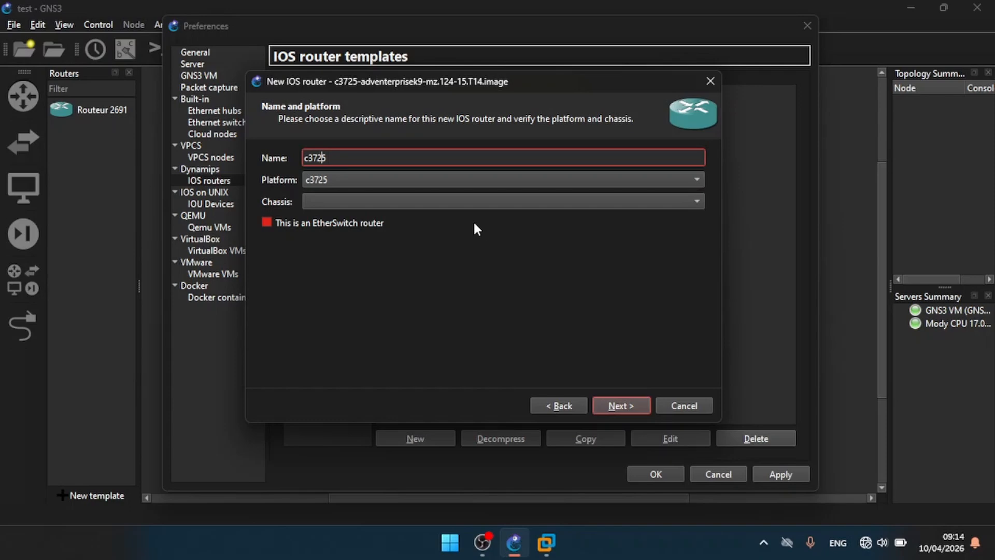
key("BackSpace")
type("Routeur")
left_click(620, 406)
left_click(620, 405)
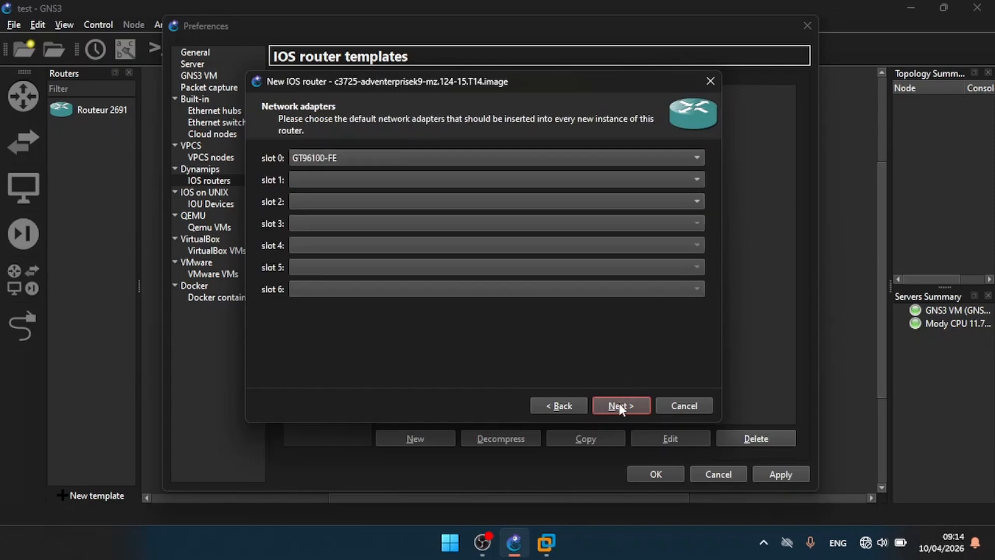
- Assign NM-4T network adapters to slots 1 and 2 of the Routeur 3725 template
left_click(394, 177)
left_click(346, 208)
left_click(347, 206)
left_click(347, 240)
left_click(635, 403)
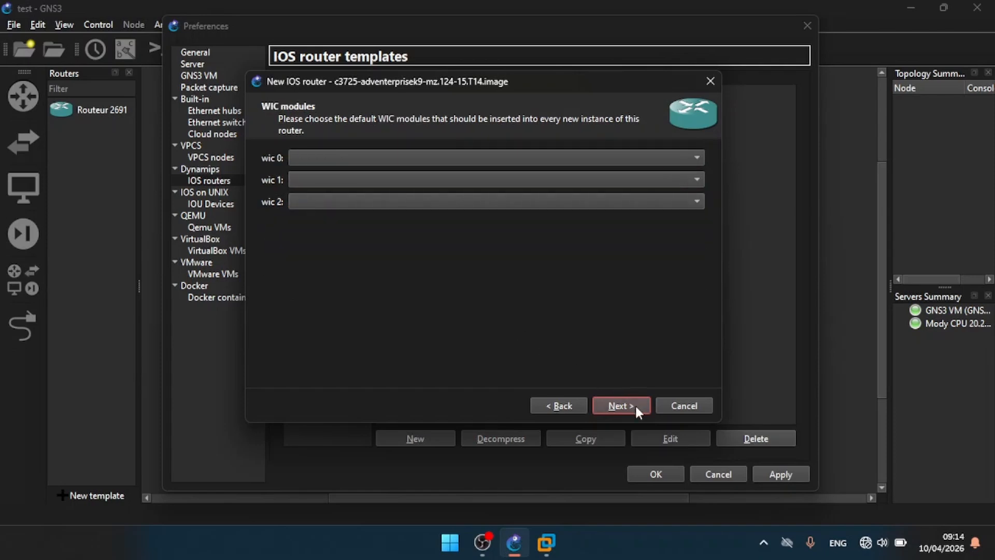
- Assign WIC-2T modules to WIC 0, 1 and 2 of Routeur 3725, and finish and apply the template with the proposed Idle-PC value
left_click(468, 154)
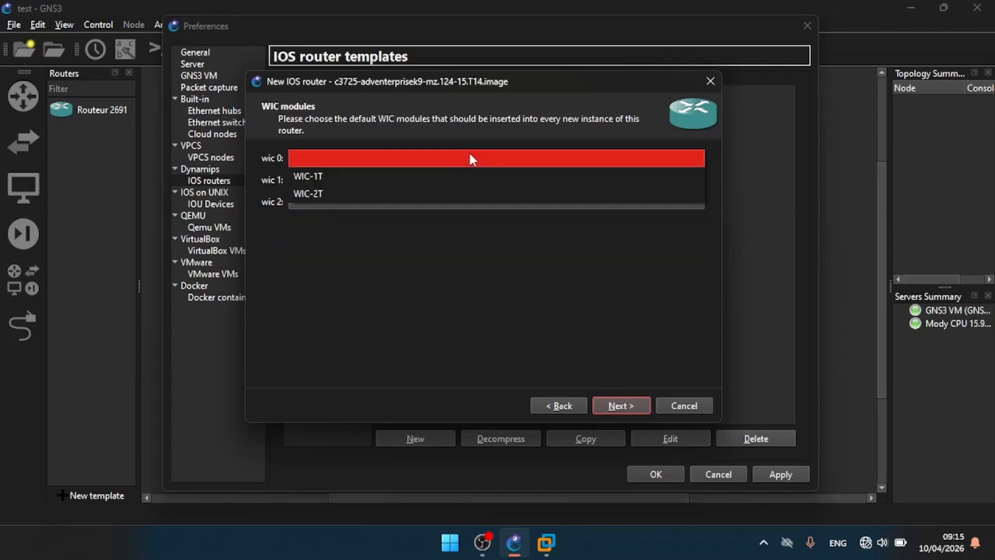
left_click(362, 192)
left_click(351, 178)
left_click(324, 214)
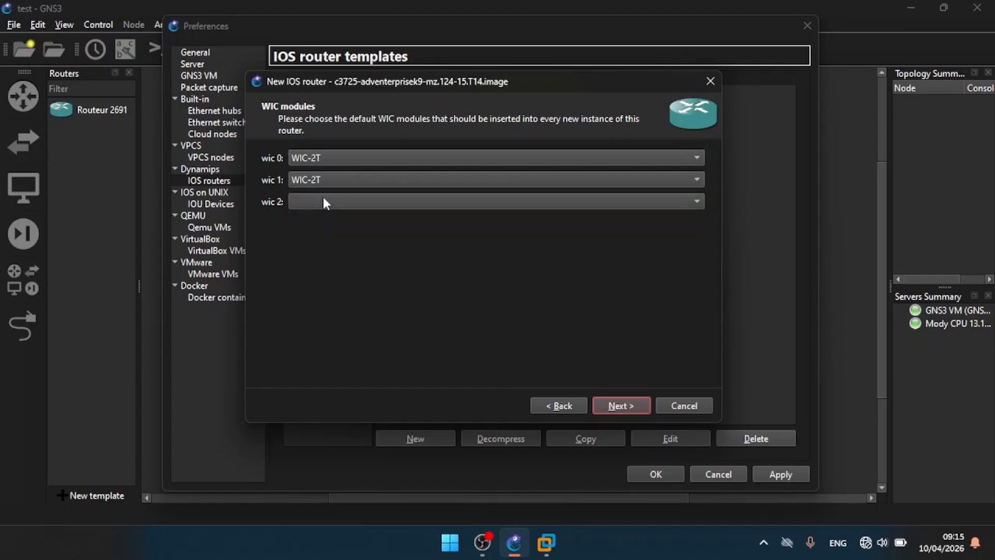
left_click(323, 198)
left_click(332, 232)
left_click(620, 405)
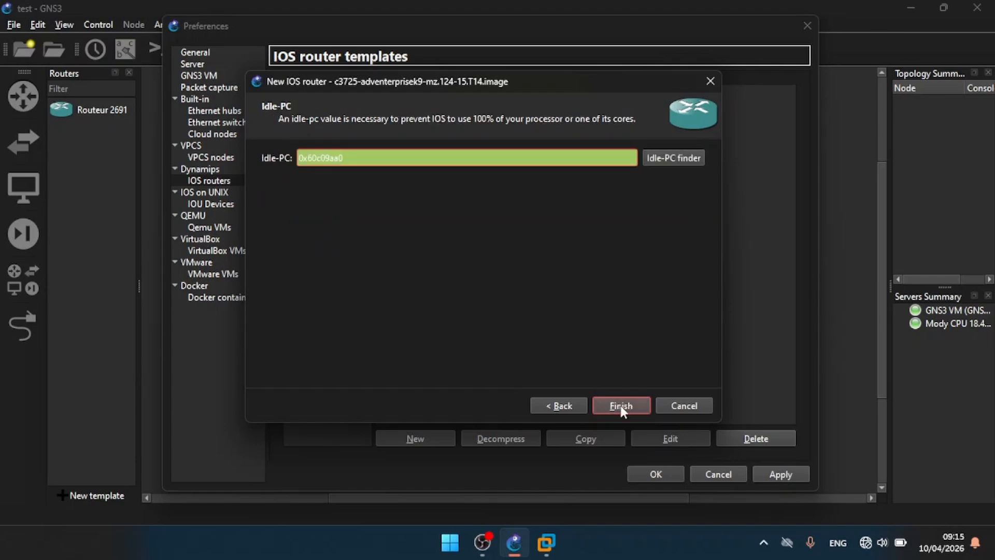
left_click(627, 403)
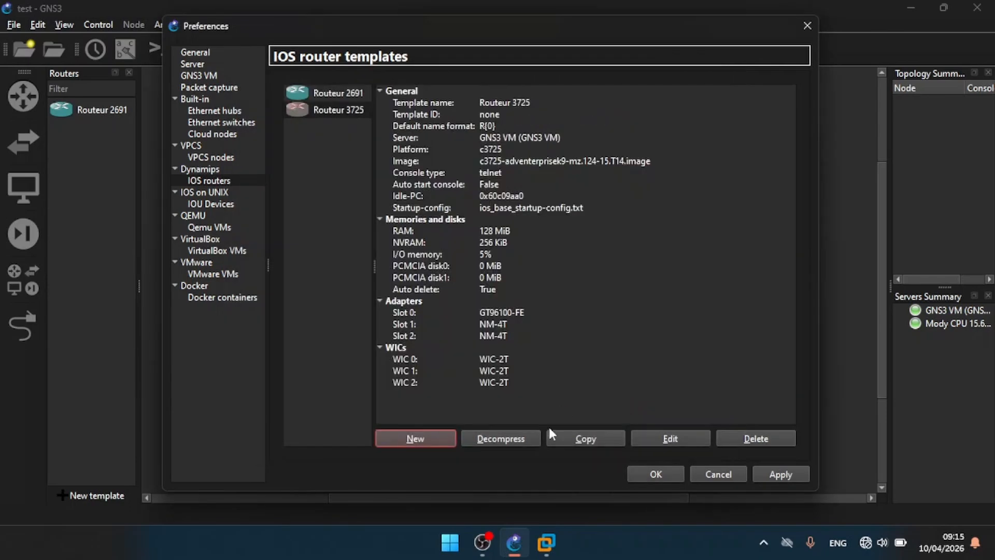
left_click(793, 472)
- Start a third IOS router template on the GNS3 VM and load c3745-adventerprisek9-mz.124-15.T14.bin as a new, decompressed image
left_click(415, 438)
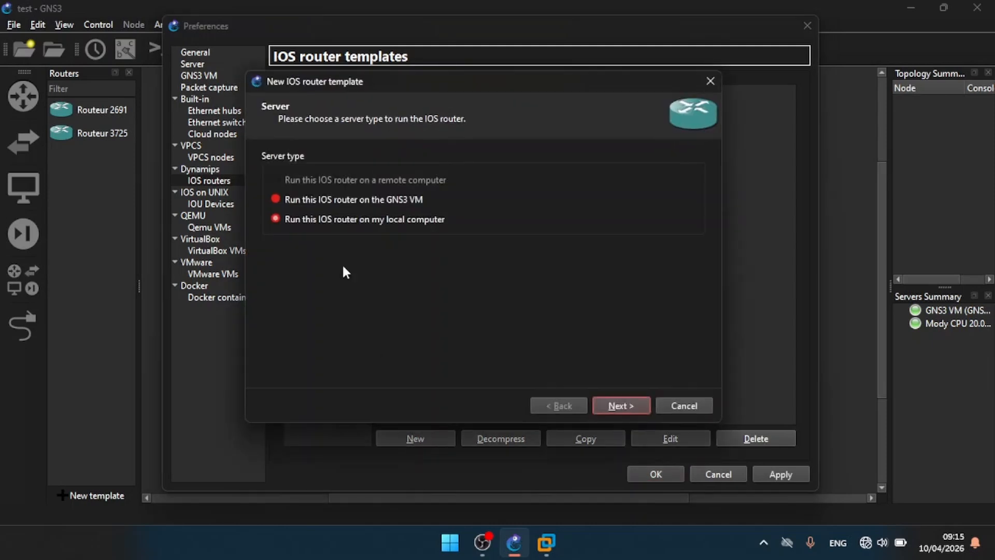
left_click(619, 407)
left_click(344, 157)
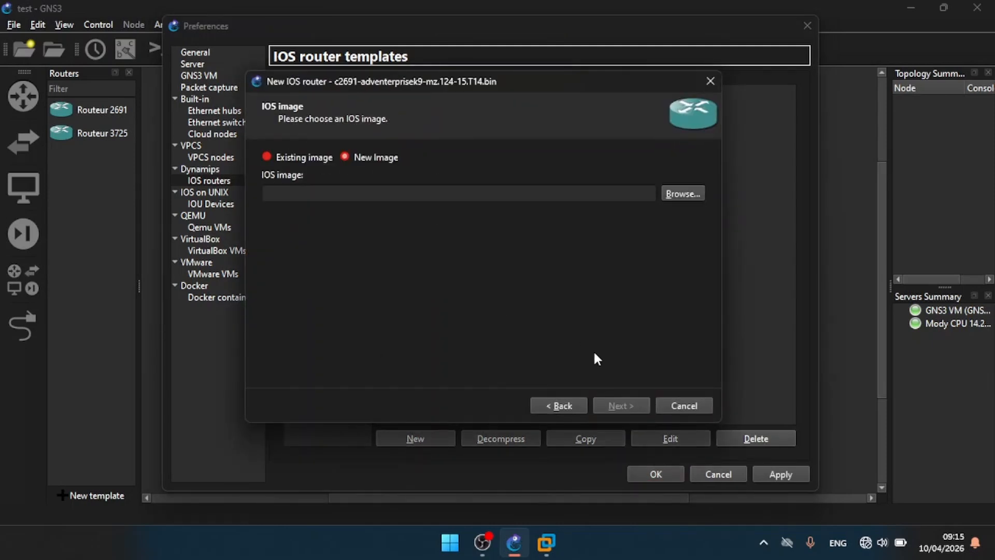
left_click(670, 193)
left_click(450, 248)
left_click(622, 412)
left_click(497, 271)
left_click(622, 407)
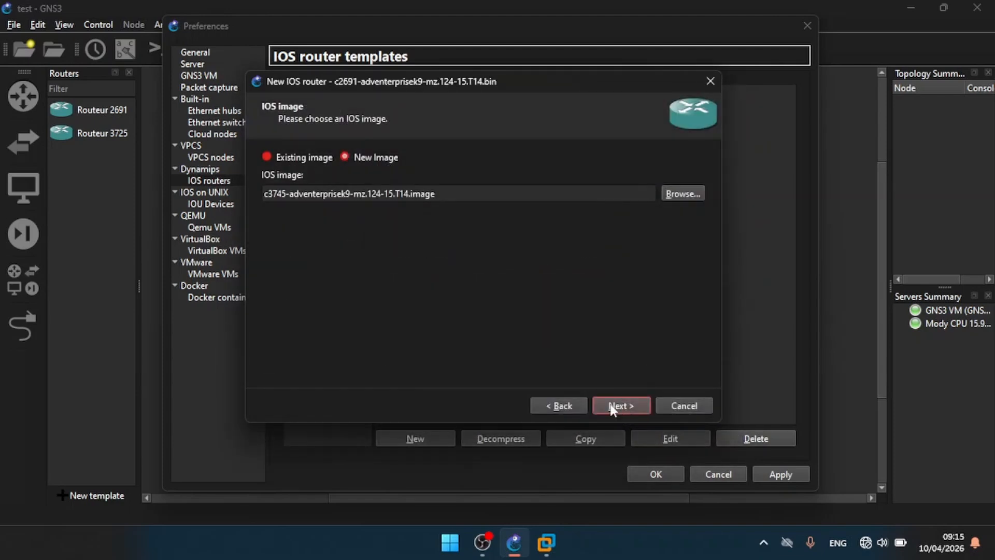
left_click(616, 406)
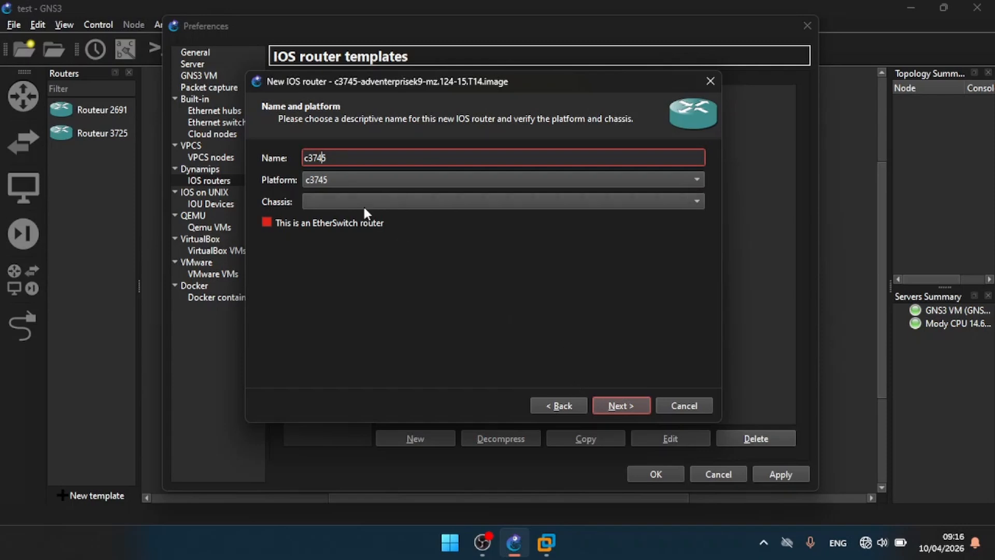
- Name the router template Routeur 3745 and accept the default RAM of 256 MiB
key("Left")
key("Left")
key("Left")
key("BackSpace")
type("Routeur")
left_click(612, 405)
left_click(627, 406)
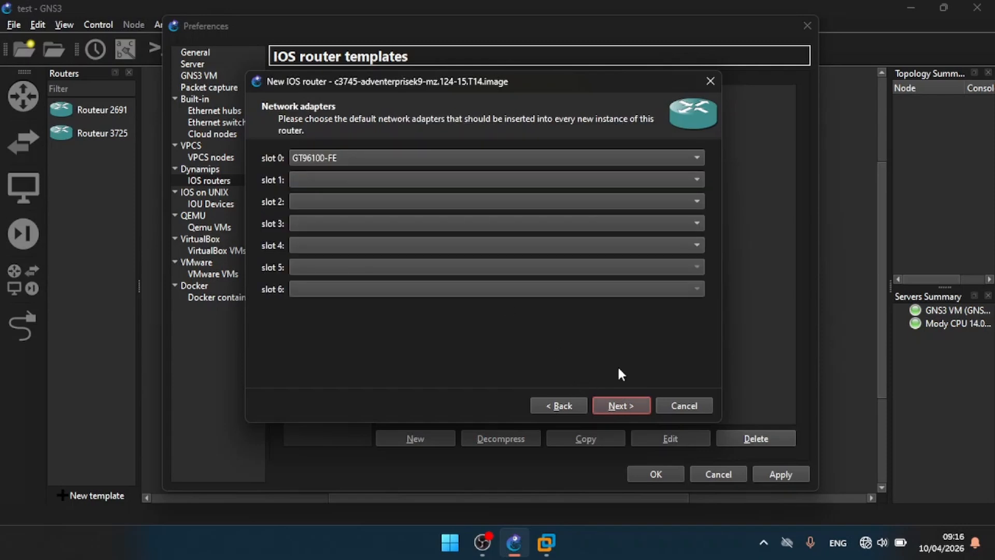
- Assign NM-4T network adapters to slots 1, 2, 3 and 4 of the Routeur 3745 template
left_click(552, 179)
left_click(481, 216)
left_click(454, 204)
left_click(419, 235)
left_click(412, 228)
left_click(384, 263)
left_click(380, 244)
left_click(364, 280)
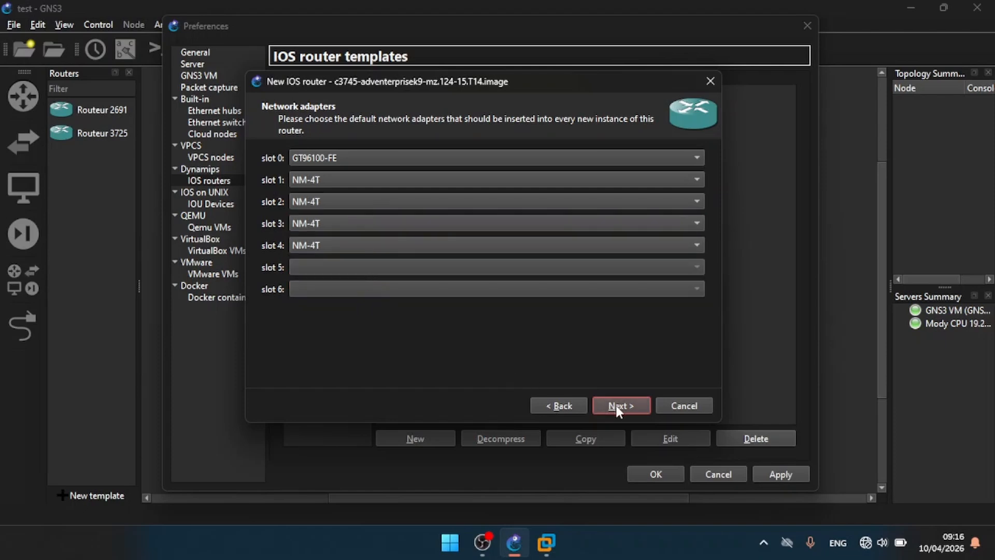
left_click(617, 405)
- Assign WIC-2T modules to WIC 0, 1 and 2 of Routeur 3745, and finish and apply the template with the proposed Idle-PC value
left_click(407, 156)
left_click(365, 193)
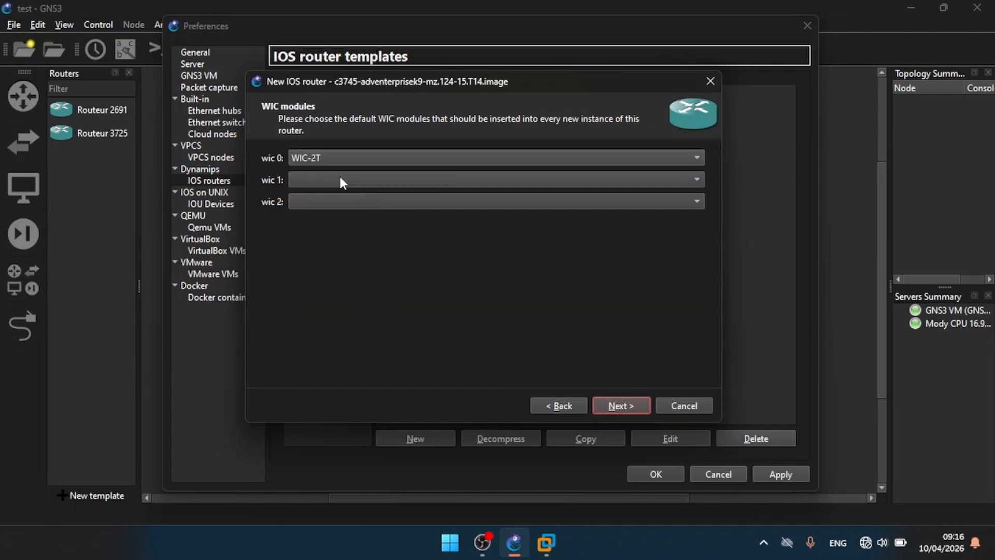
left_click(340, 180)
left_click(332, 214)
left_click(332, 203)
left_click(323, 233)
left_click(625, 407)
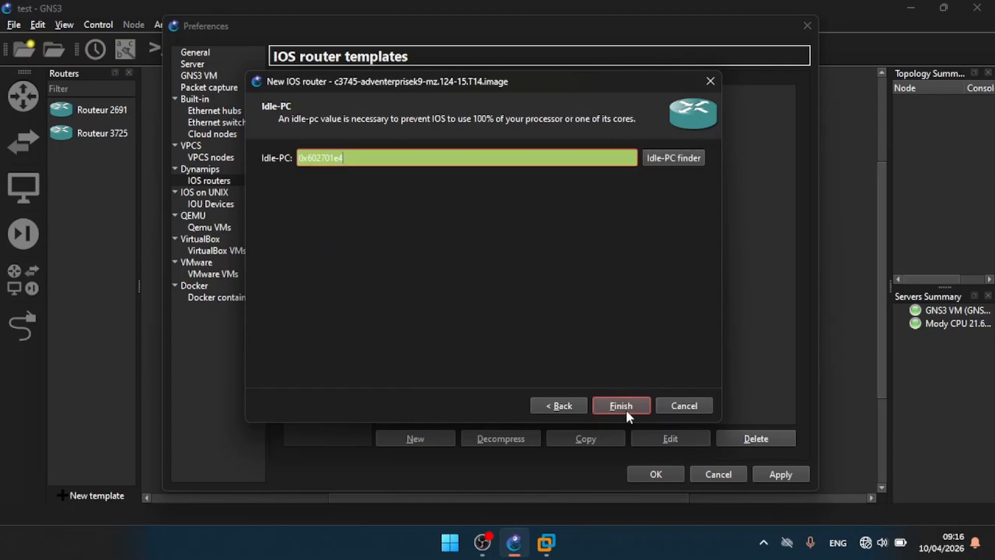
left_click(623, 405)
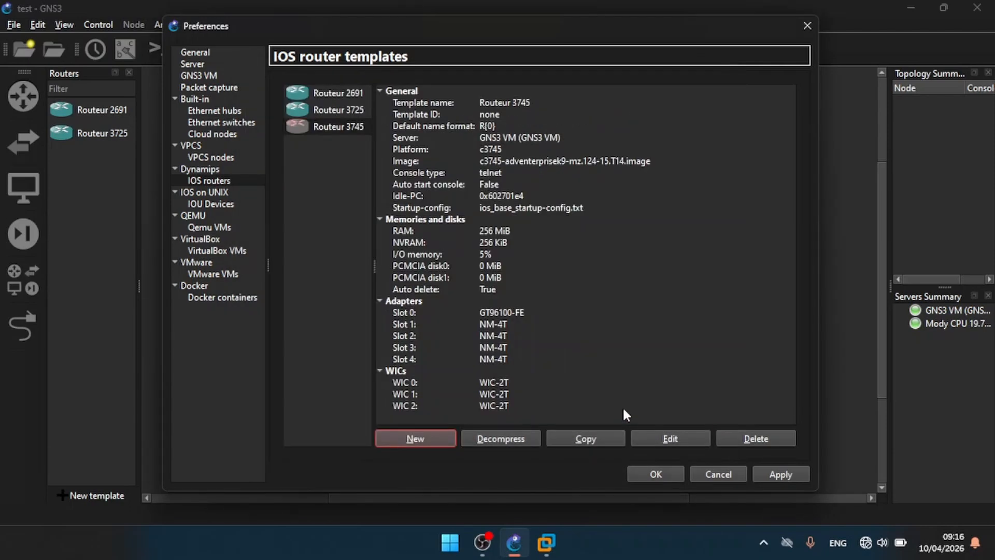
left_click(779, 473)
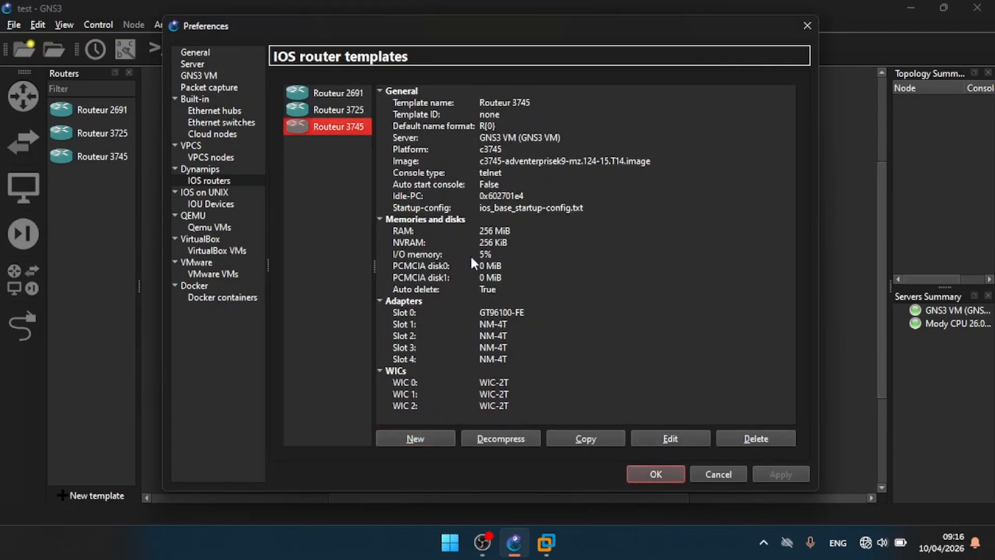
- Start a fourth IOS router template on the GNS3 VM and load c7200-adventerprisek9-mz.124-24.T5.bin as a new, decompressed image
left_click(415, 439)
left_click(377, 193)
left_click(620, 406)
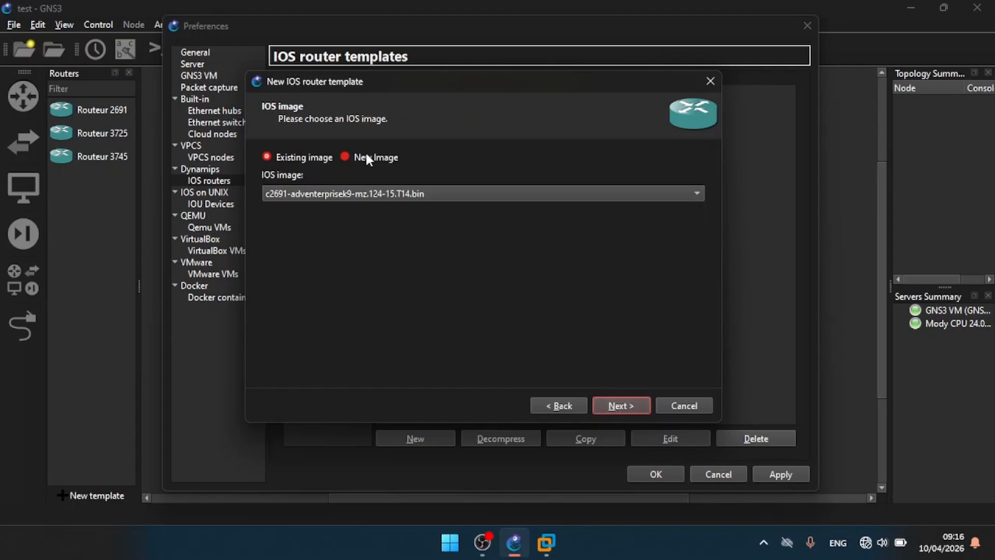
left_click(366, 156)
left_click(680, 195)
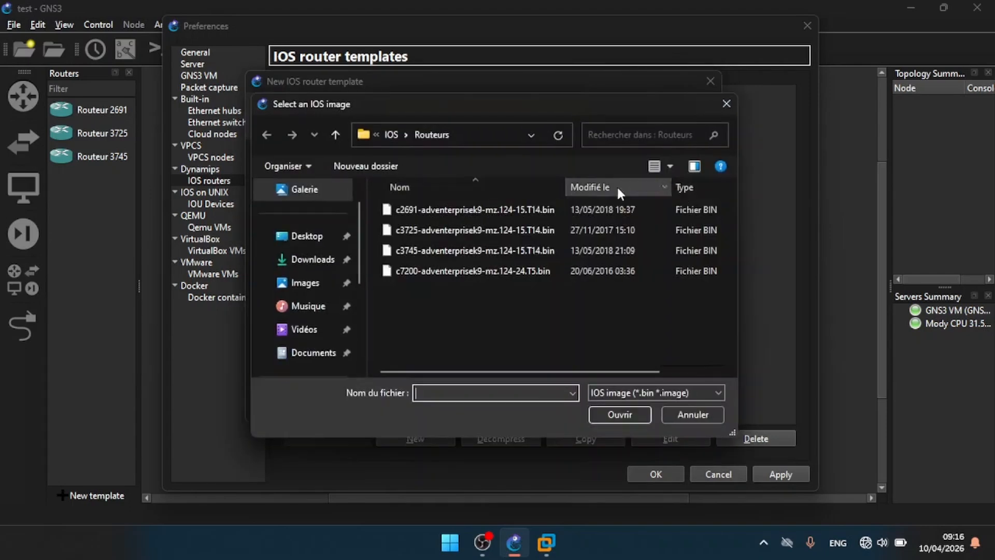
left_click(413, 272)
left_click(612, 412)
left_click(501, 269)
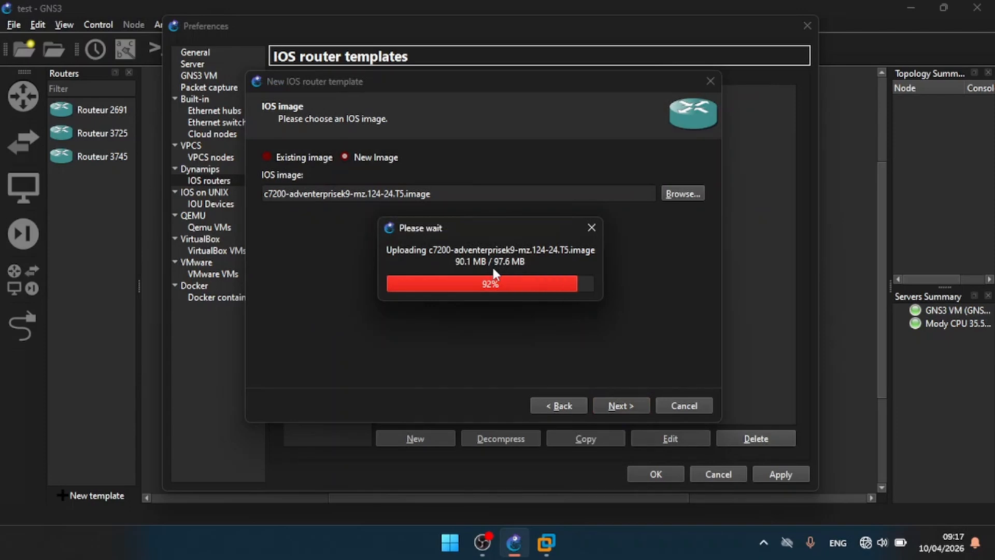
left_click(620, 405)
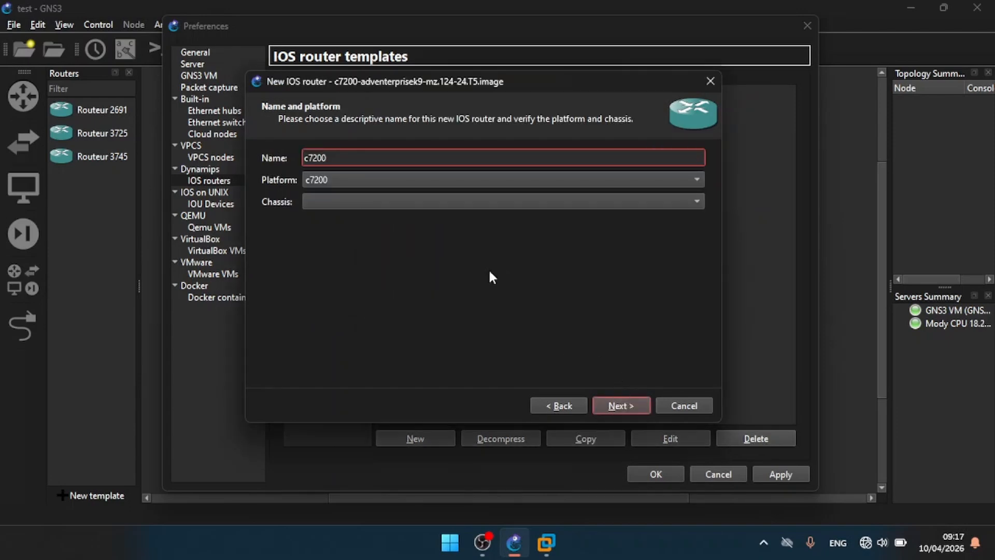
- Name the router template Routeur 7200 and accept the default RAM of 512 MiB
left_click(307, 159)
key("BackSpace")
type("Routeur")
left_click(621, 407)
left_click(617, 406)
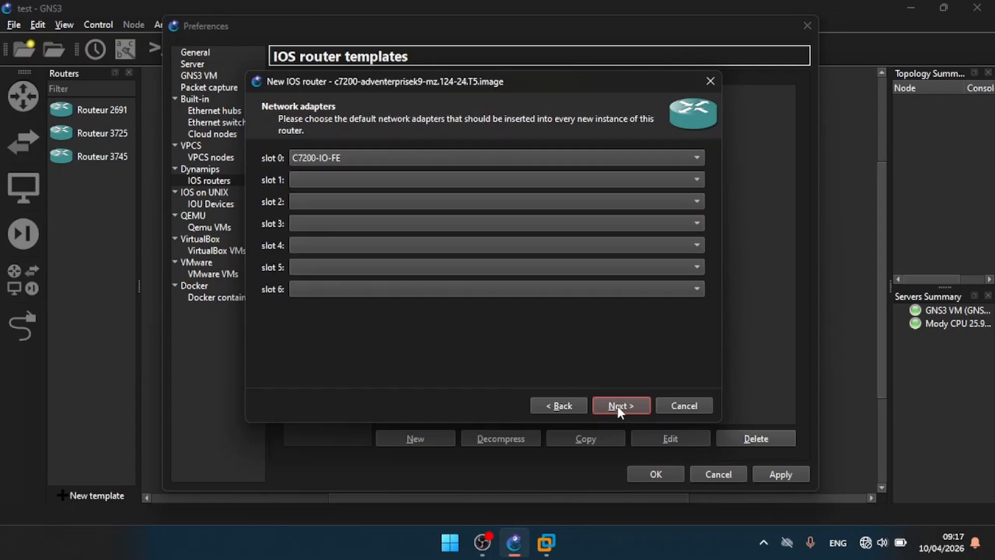
- Assign PA-GE network adapters to slots 1 and 2 of the Routeur 7200 template
left_click(538, 180)
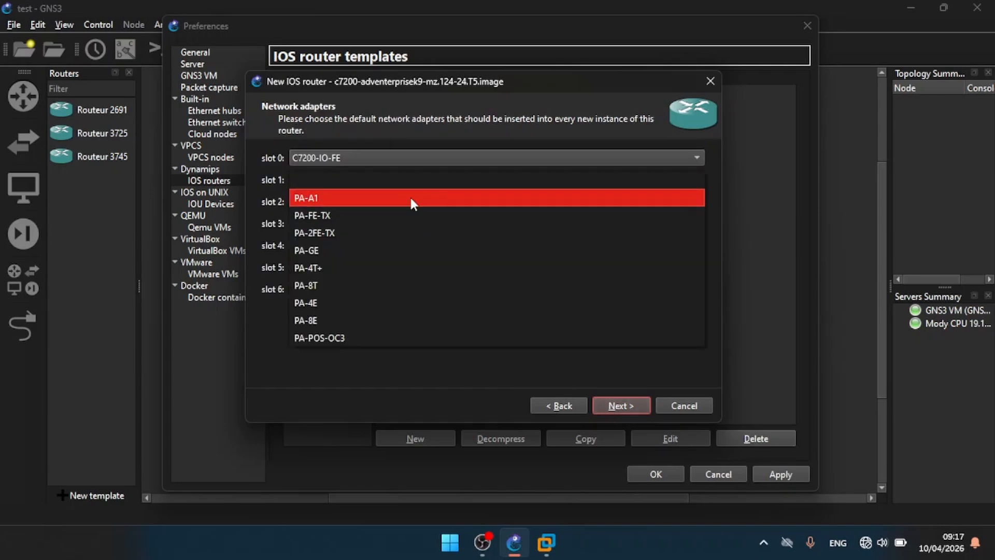
left_click(348, 250)
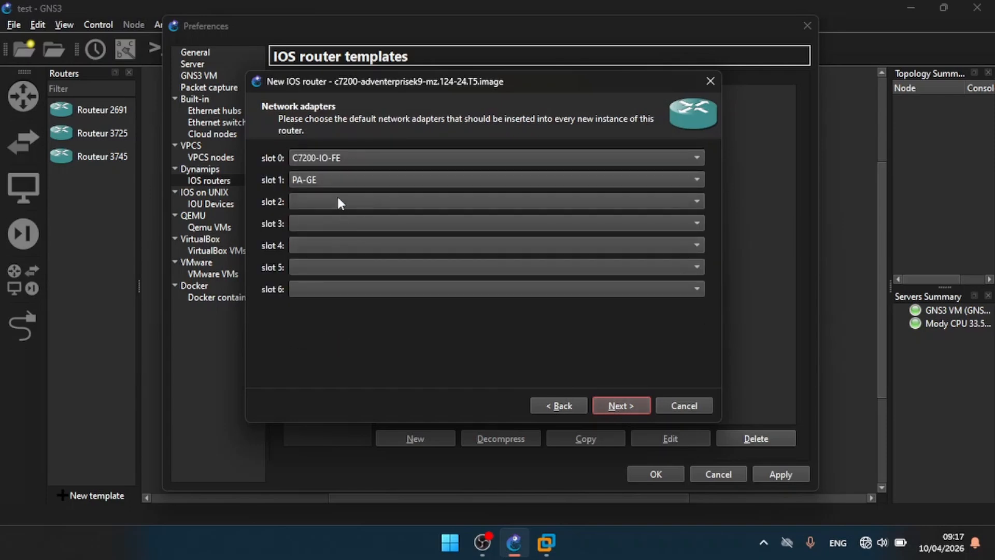
left_click(337, 202)
left_click(336, 202)
left_click(357, 177)
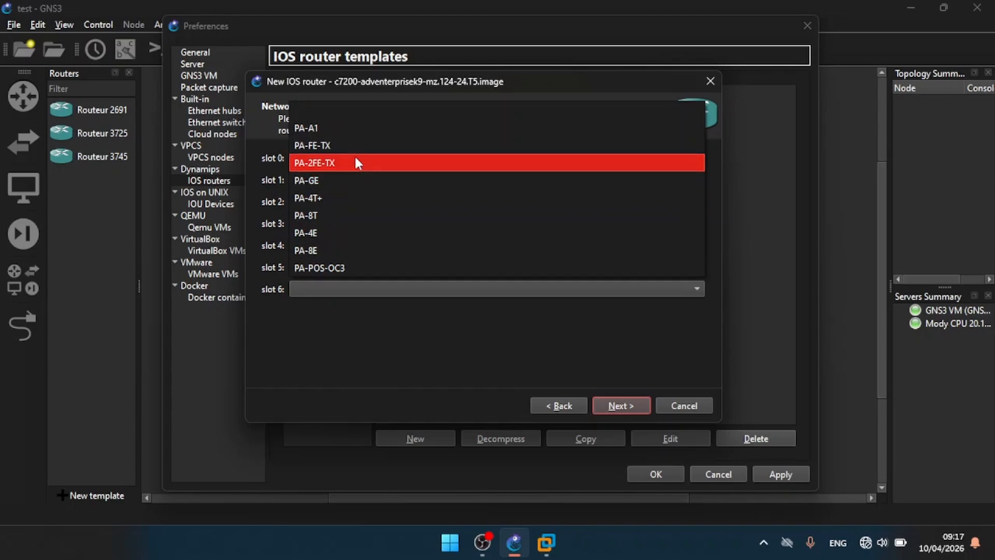
left_click(355, 179)
left_click(368, 203)
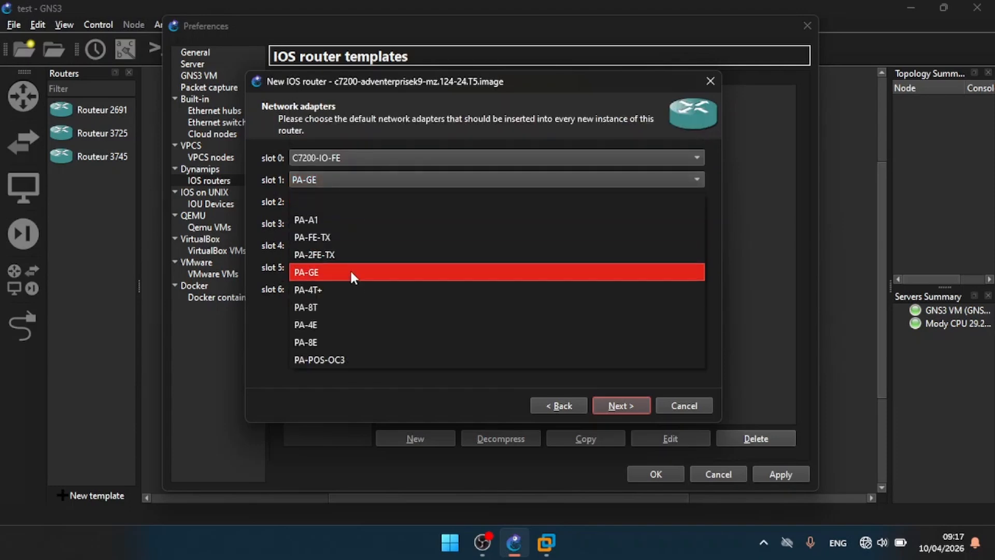
left_click(351, 273)
left_click(618, 405)
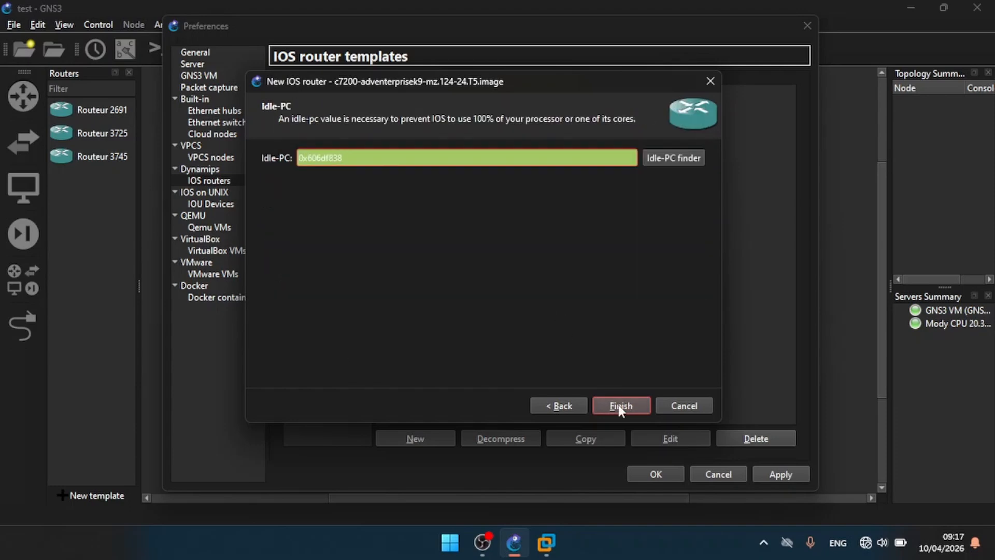
- Finish the Routeur 7200 template with the proposed Idle-PC value, apply it and close the preferences
left_click(617, 405)
left_click(767, 474)
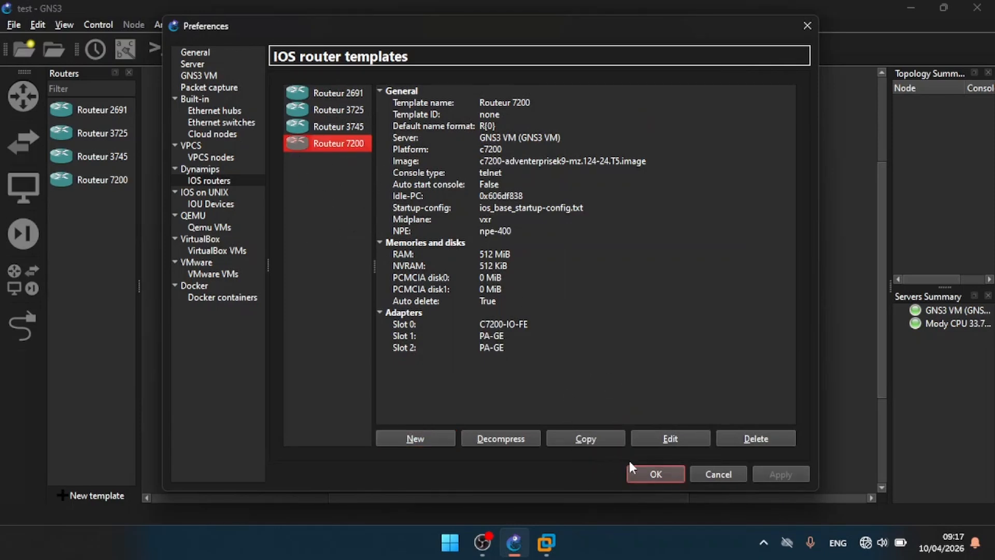
left_click(648, 474)
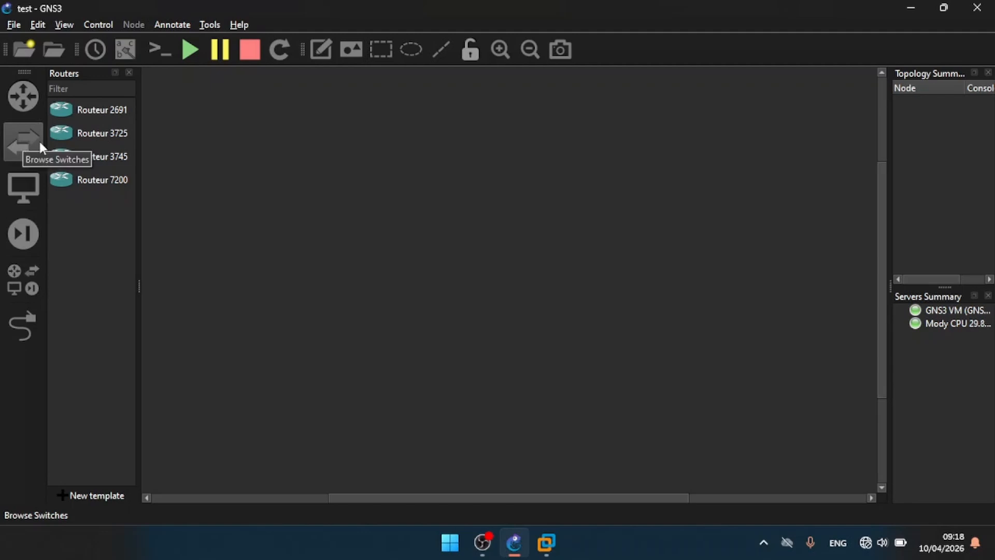
- List the available switches, then start a new IOU device template that runs on the GNS3 VM
left_click(21, 129)
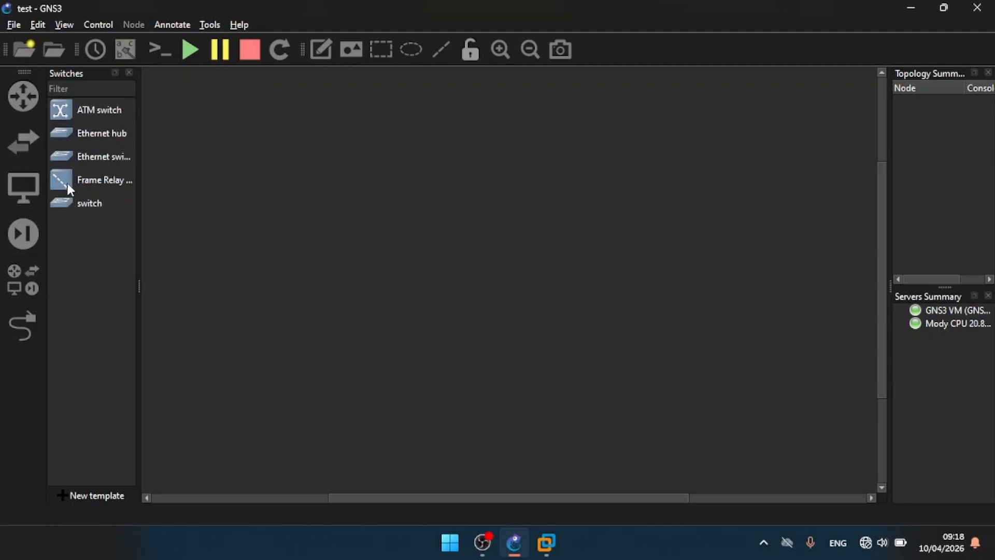
left_click(37, 24)
left_click(65, 95)
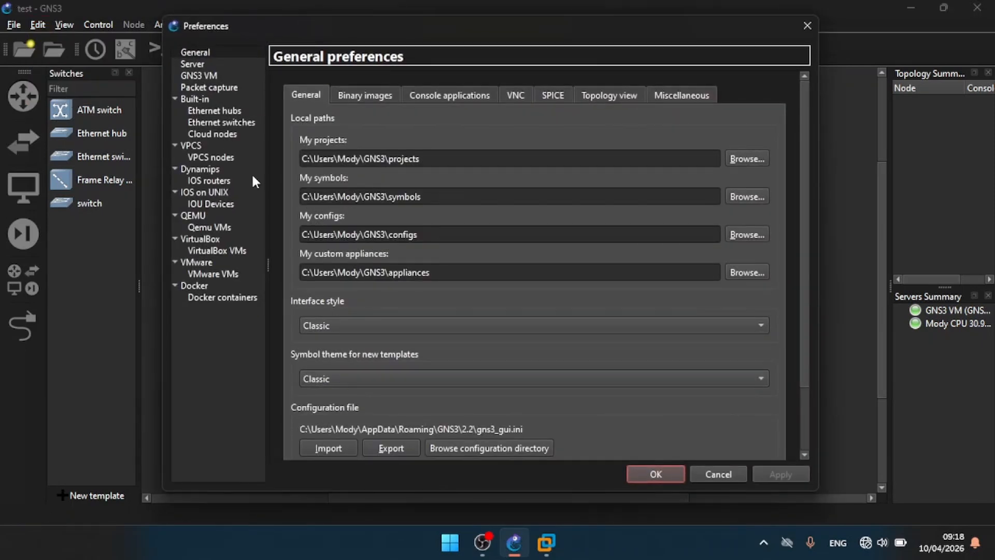
left_click(209, 205)
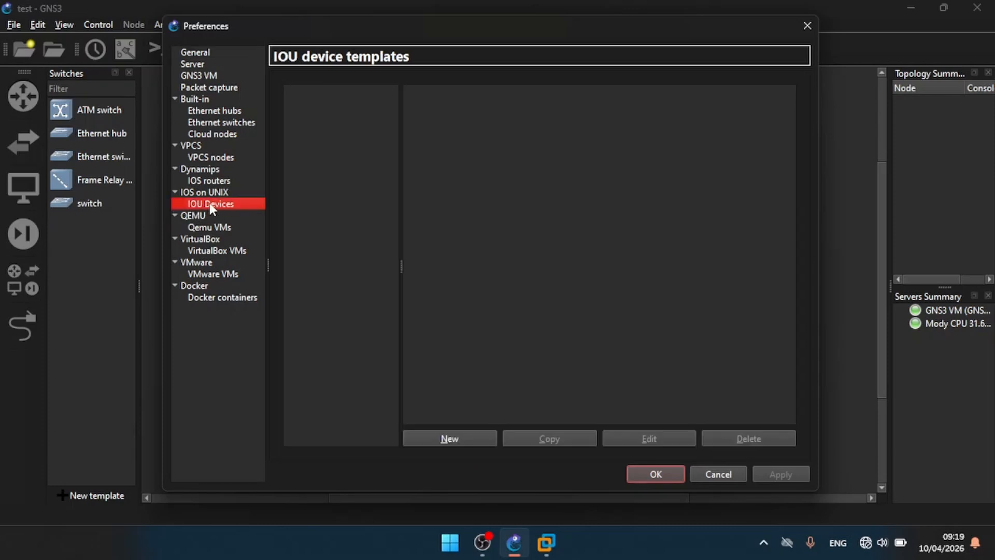
left_click(449, 434)
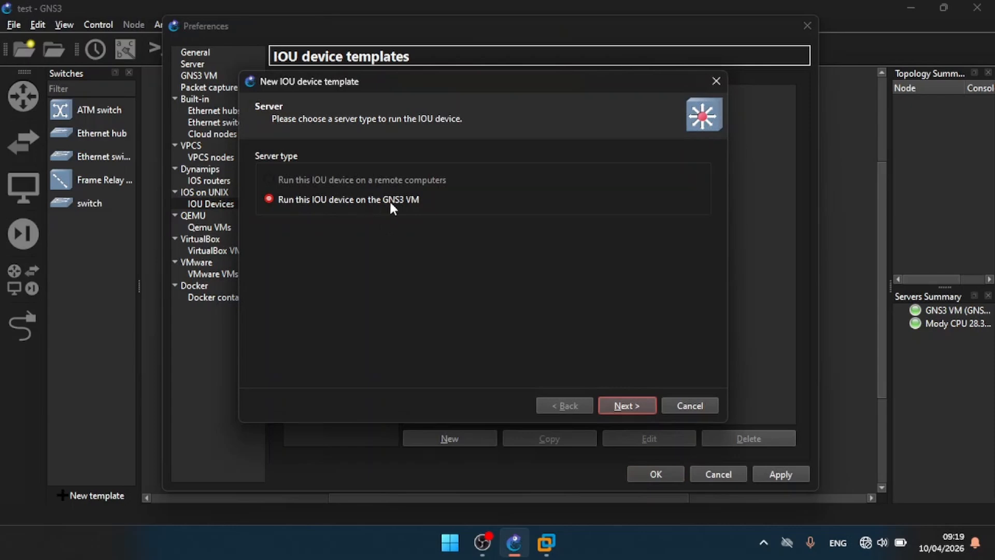
left_click(630, 404)
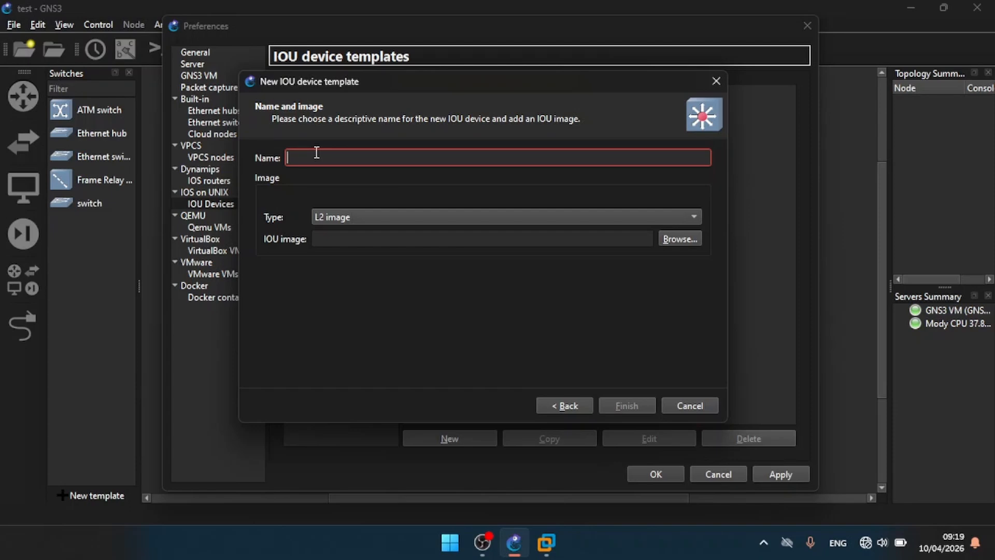
- Name the IOU device template SWA and keep L2 image as its type
type("SWA")
left_click(332, 216)
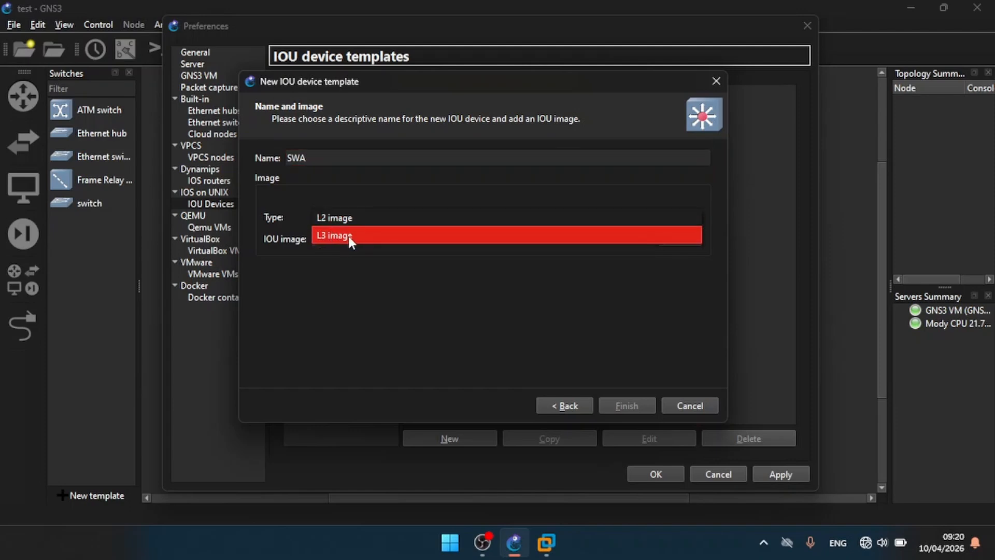
left_click(348, 278)
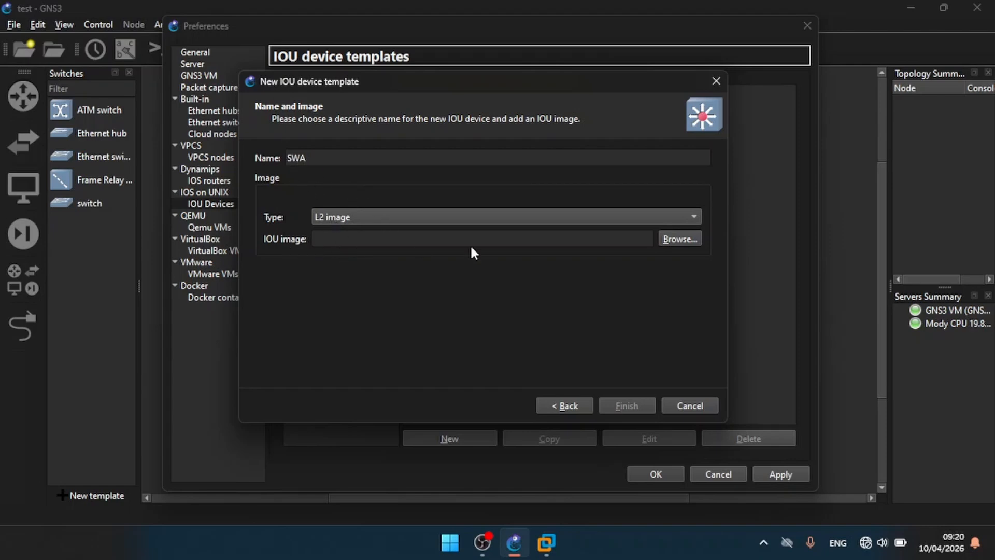
- Load i86bi_linux_l2-adventerprisek9-ms.nov3_2015_high_iron from the desktop folder IOS/Switch-IOU/IOU-L2 as the SWA template's IOU image
left_click(680, 239)
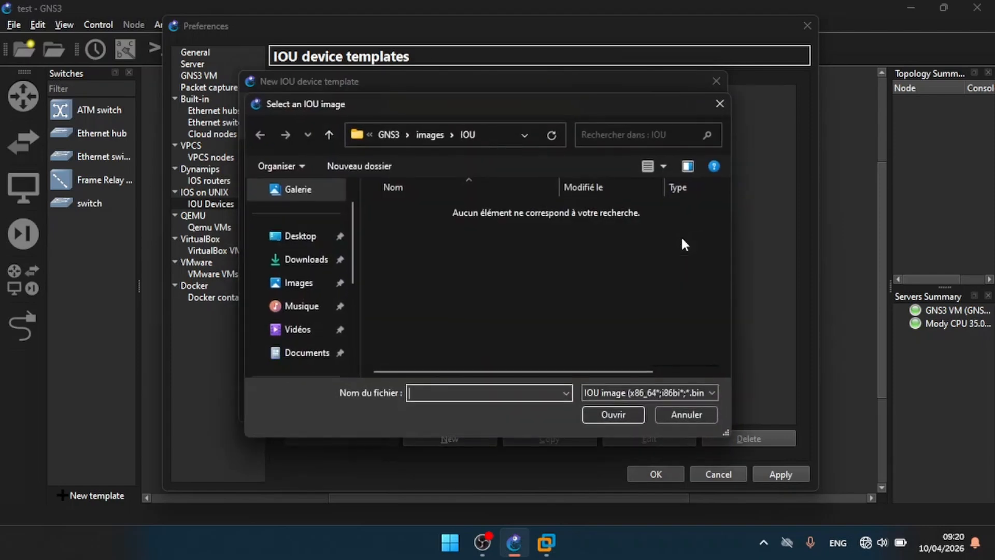
left_click(306, 236)
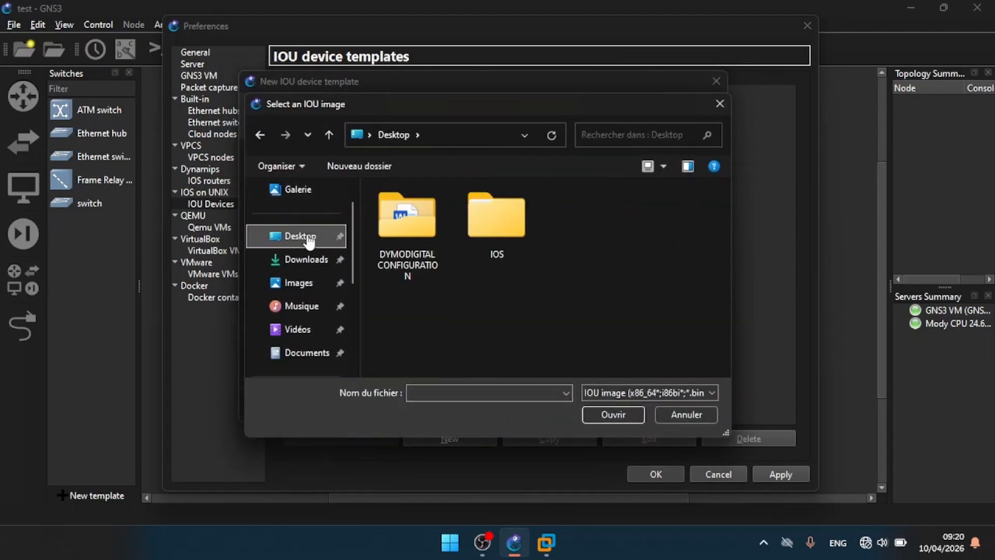
double_click(483, 219)
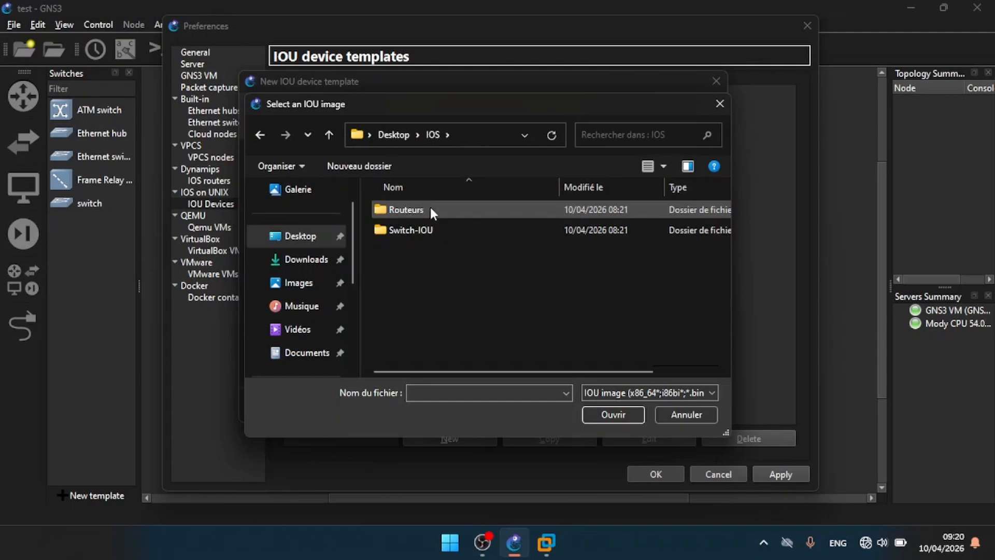
double_click(414, 229)
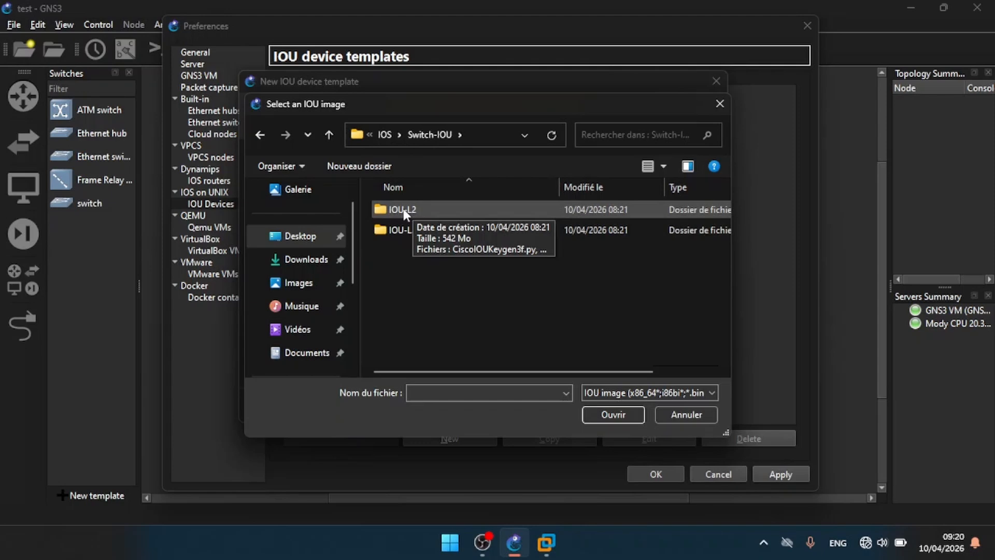
double_click(403, 210)
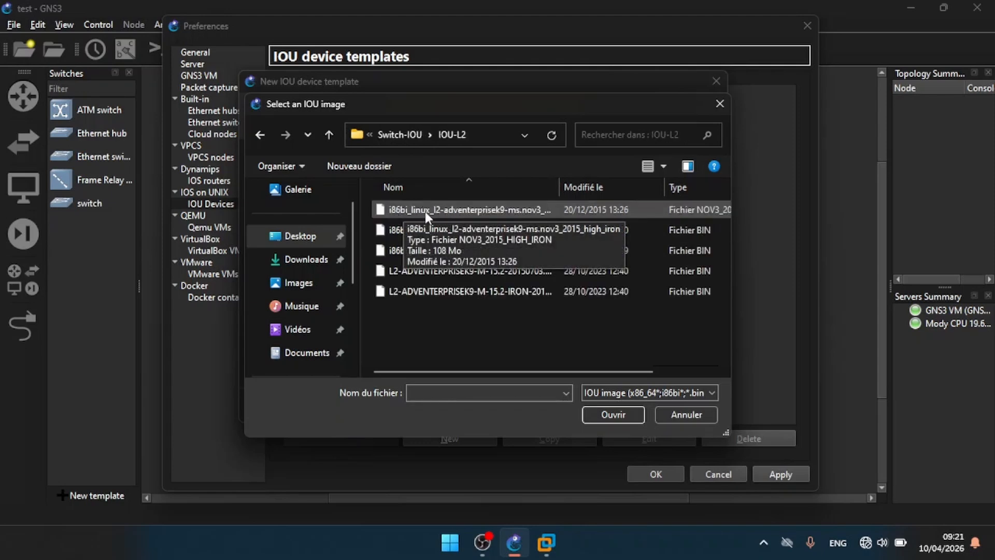
left_click(409, 209)
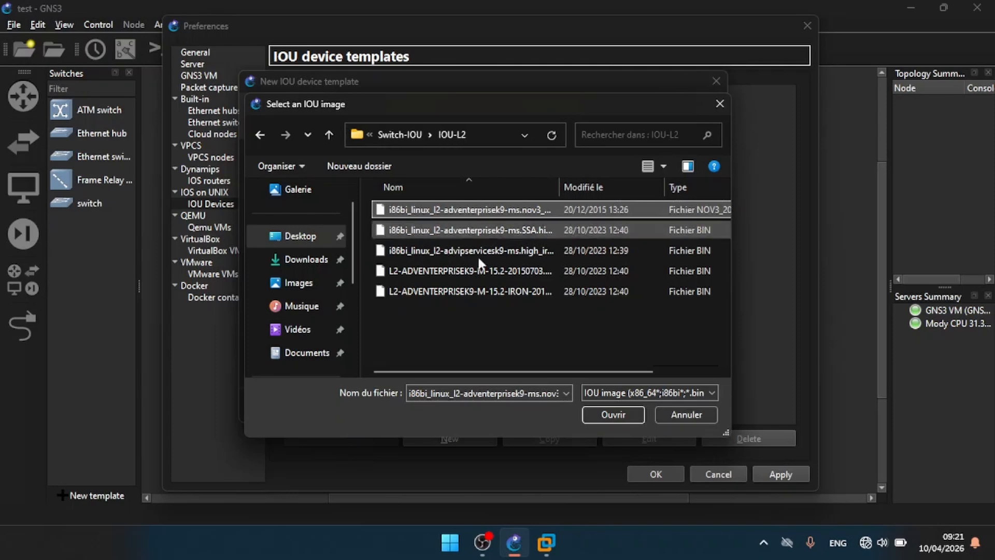
left_click(613, 414)
- Finish the SWA template and apply it to the IOU device templates
left_click(617, 406)
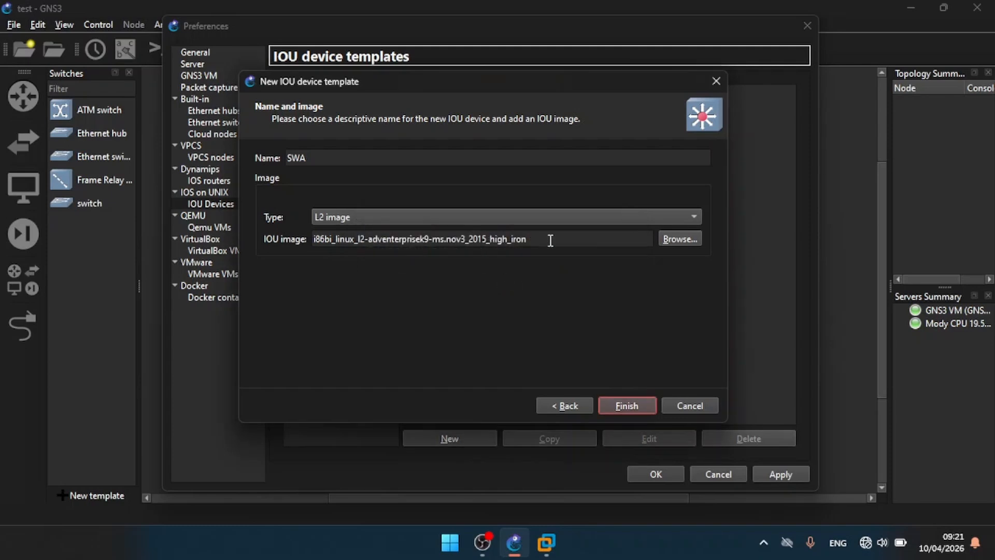
left_click(626, 406)
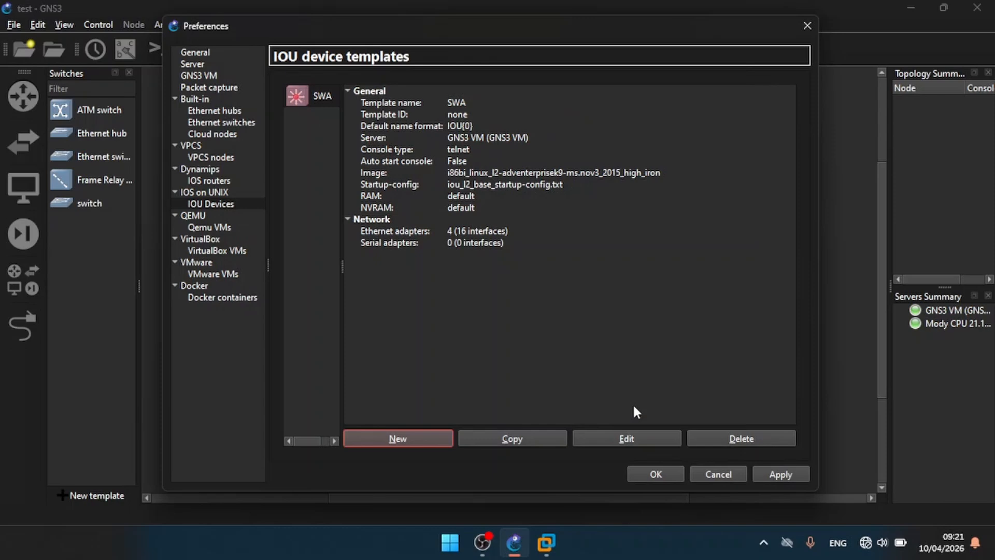
left_click(780, 474)
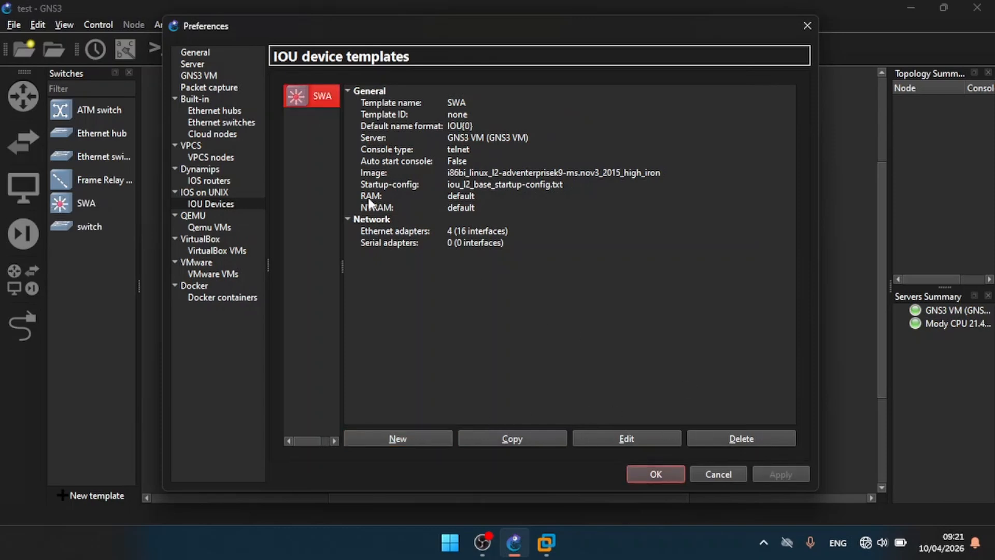
- Start a second IOU template on the GNS3 VM, named SWA1, with i86bi_linux_l2-adventerprisek9-ms.SSA.high_iron_20180510.bin as a new L2 image
left_click(396, 439)
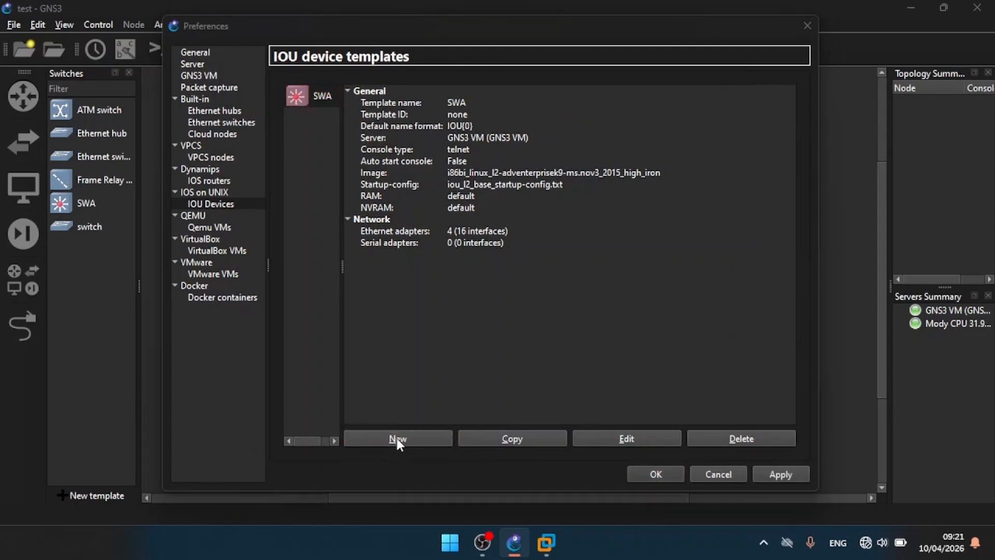
left_click(615, 405)
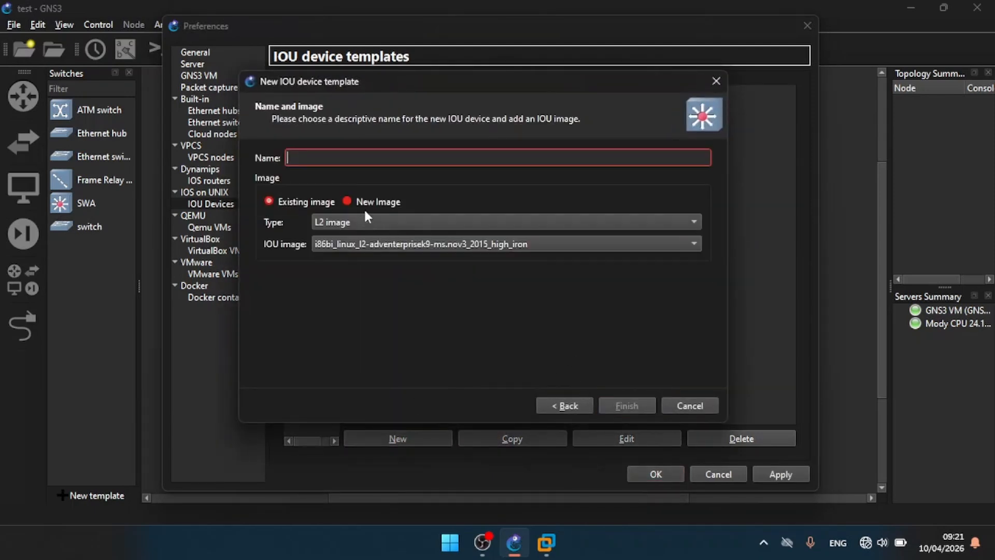
left_click(347, 201)
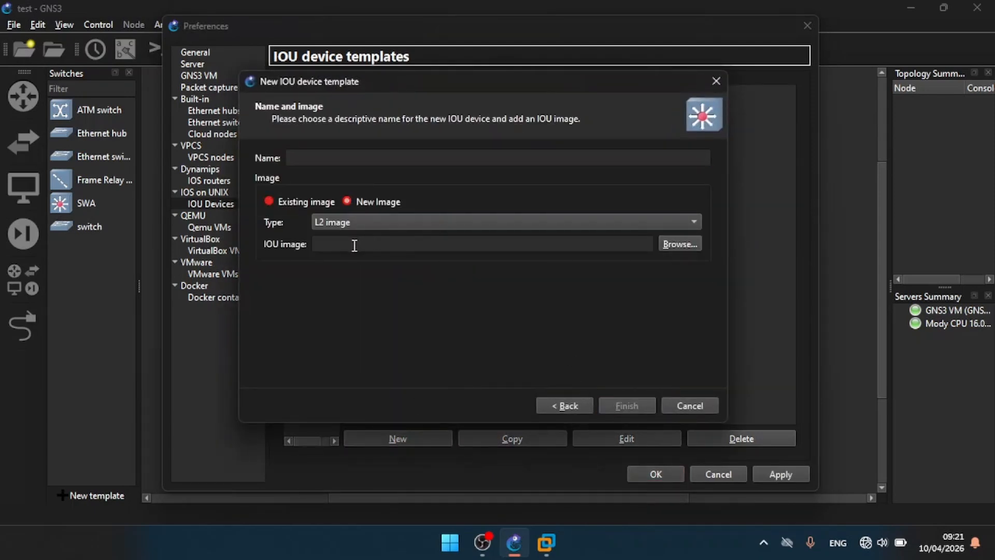
left_click(313, 156)
type("SWA1")
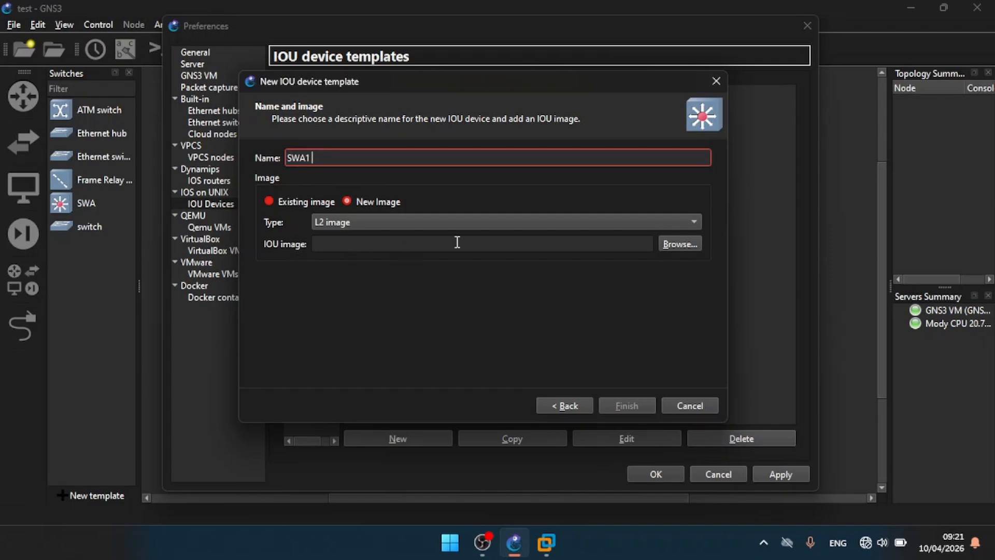
left_click(680, 243)
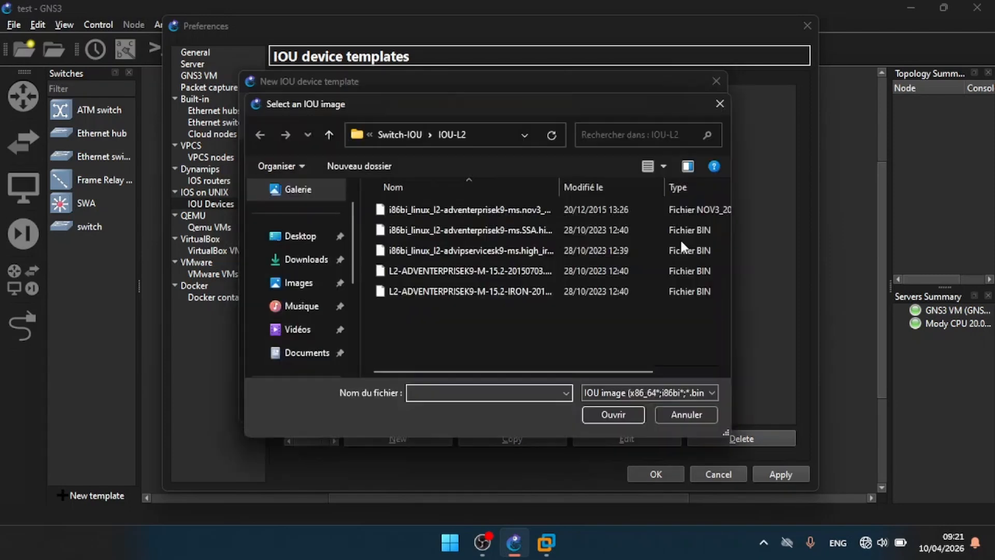
double_click(408, 231)
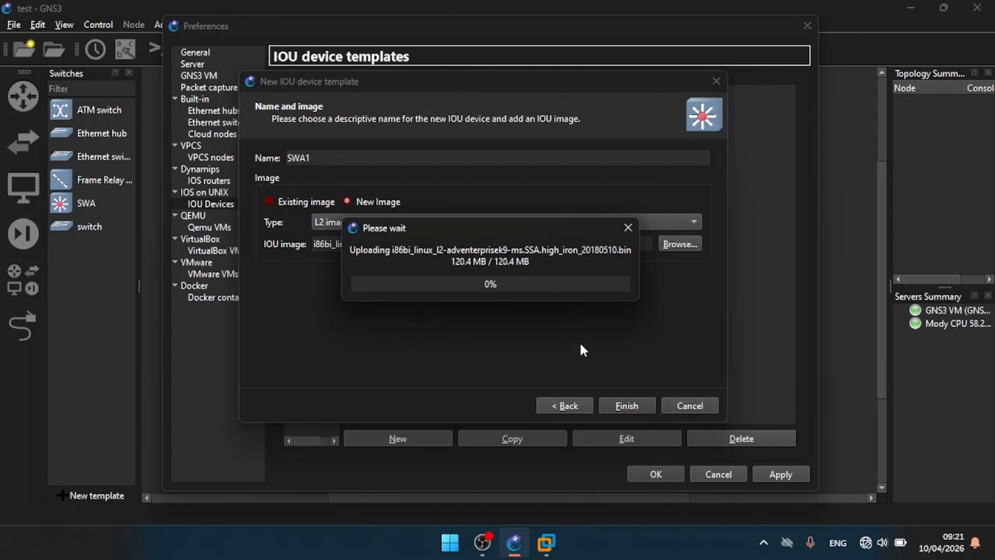
- Finish the SWA1 template, apply it and close the preferences
left_click(627, 406)
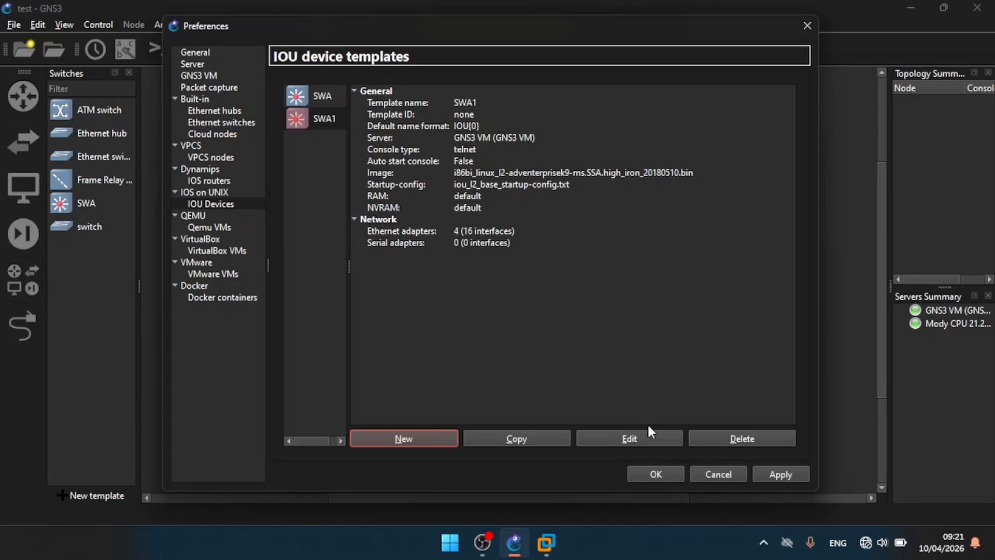
left_click(781, 475)
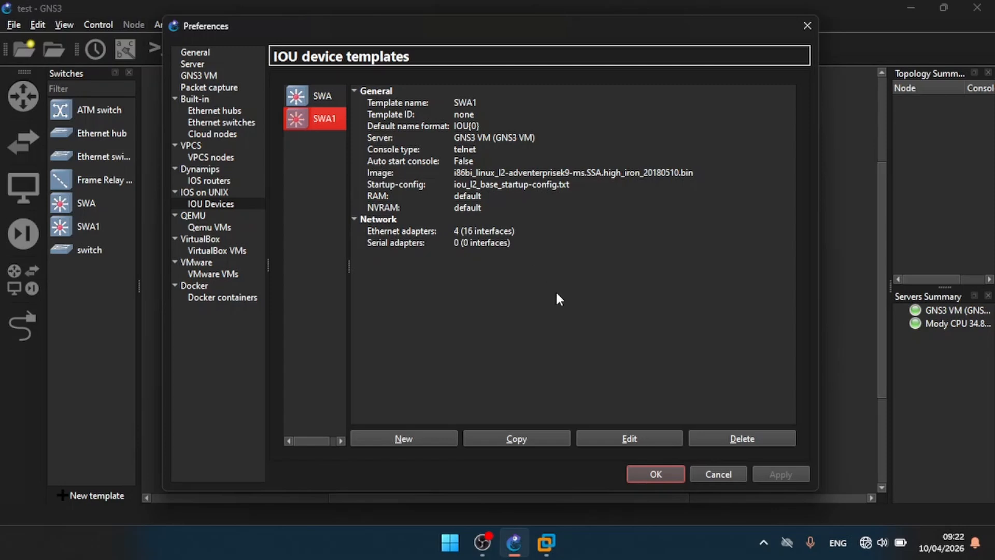
left_click(654, 475)
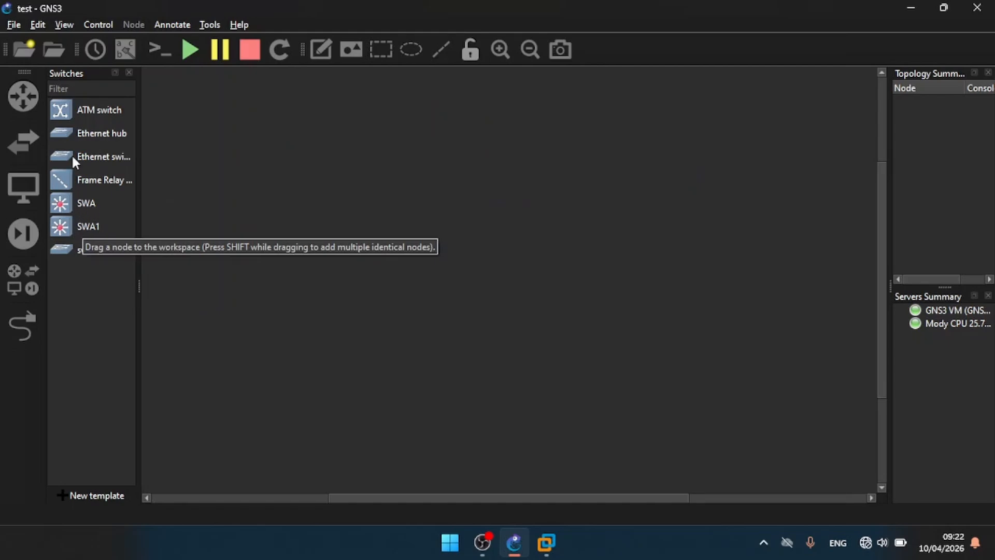
- Reopen the IOU device preferences and start a third IOU template on the GNS3 VM
left_click(38, 25)
left_click(55, 93)
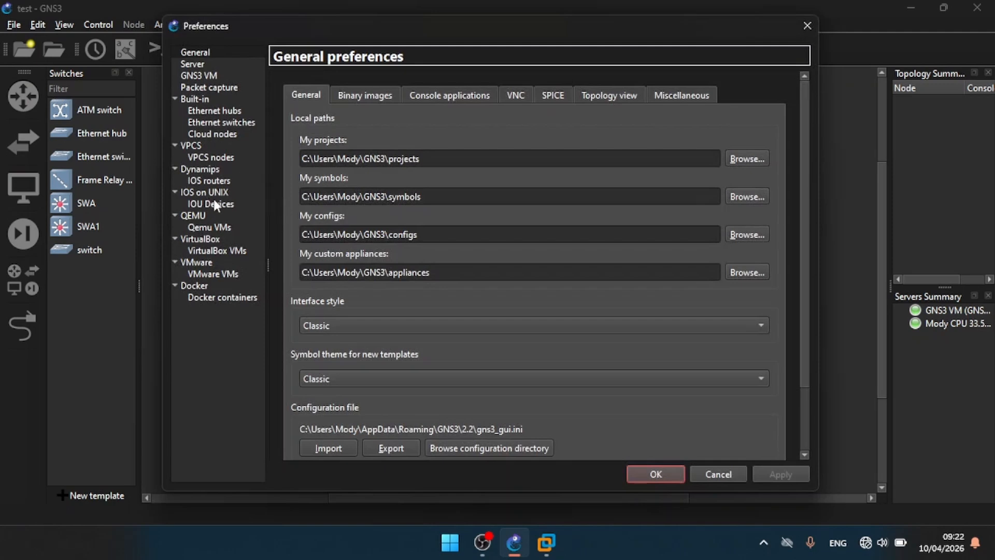
left_click(214, 204)
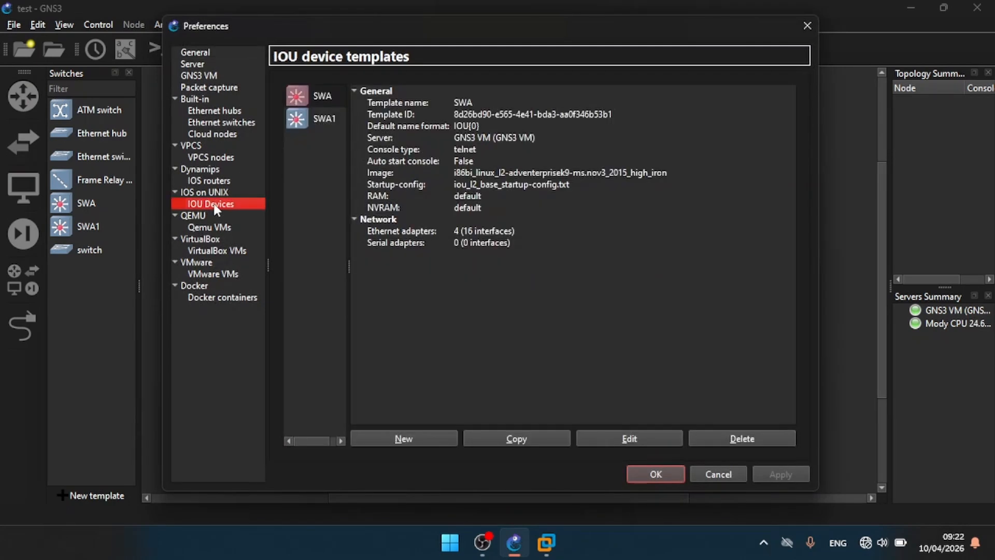
left_click(418, 438)
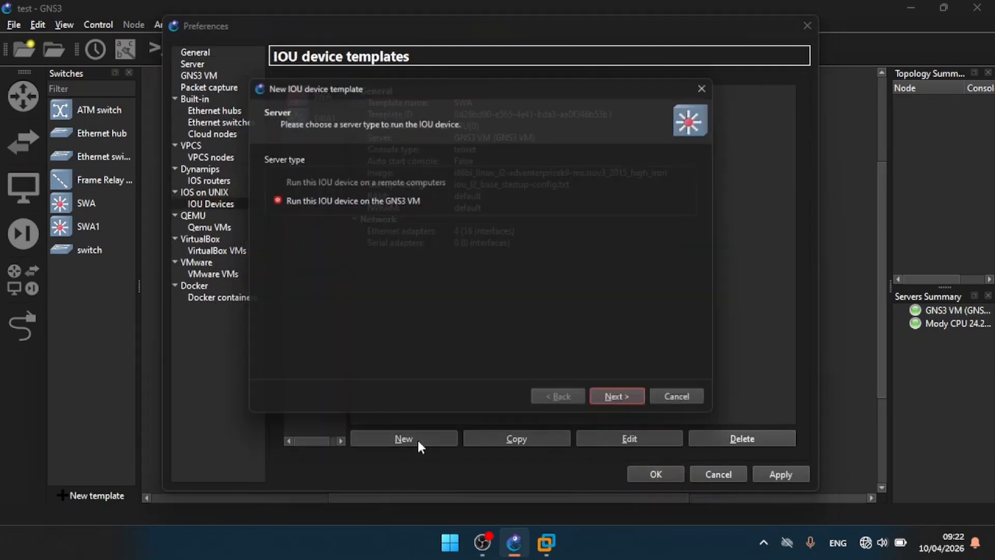
left_click(624, 403)
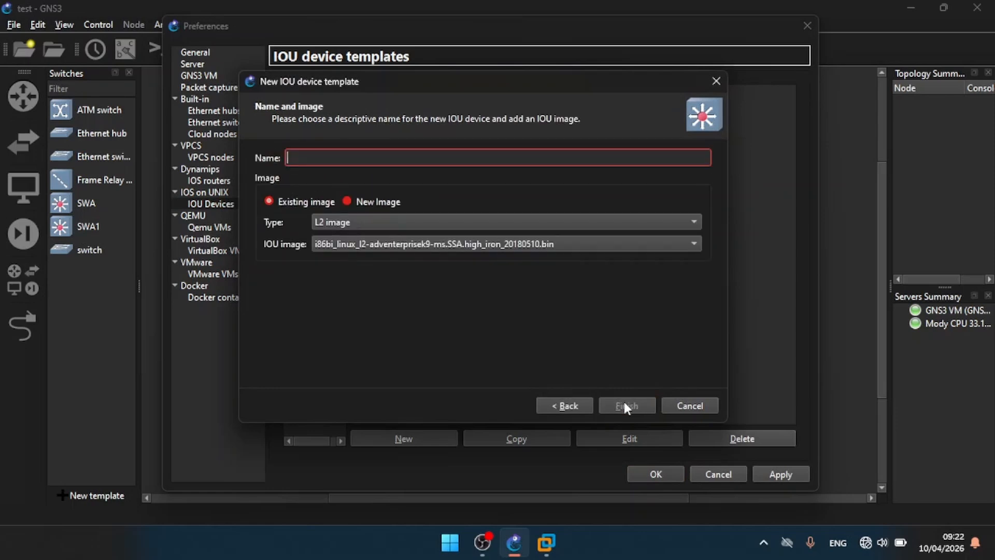
- Set the third IOU template to use a new image of type L3 image and name it MultiLayer
left_click(348, 201)
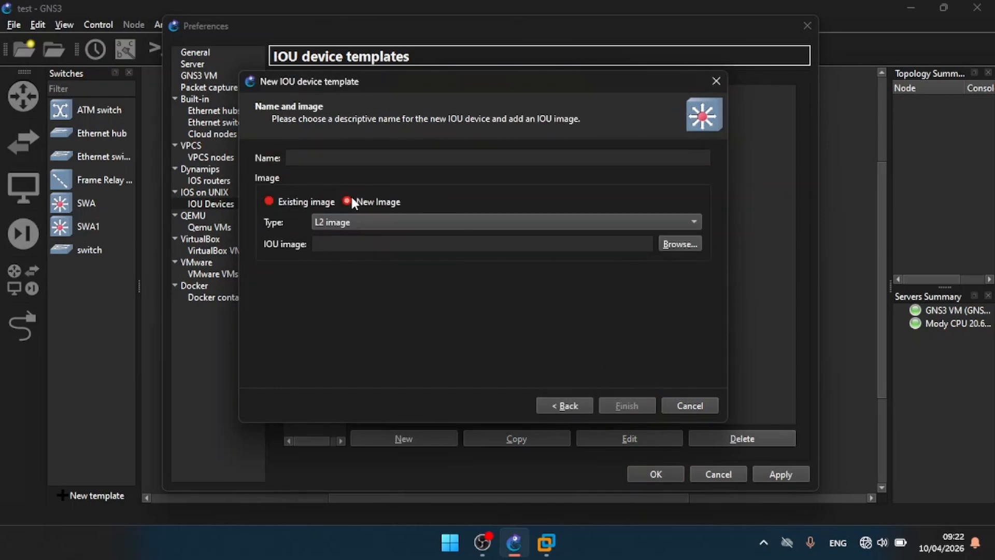
left_click(388, 222)
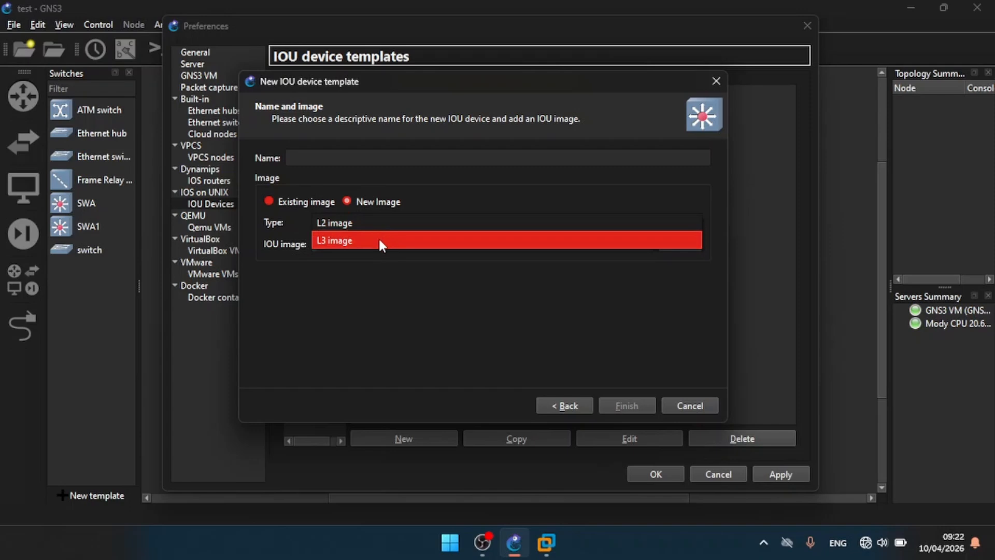
left_click(378, 239)
left_click(319, 155)
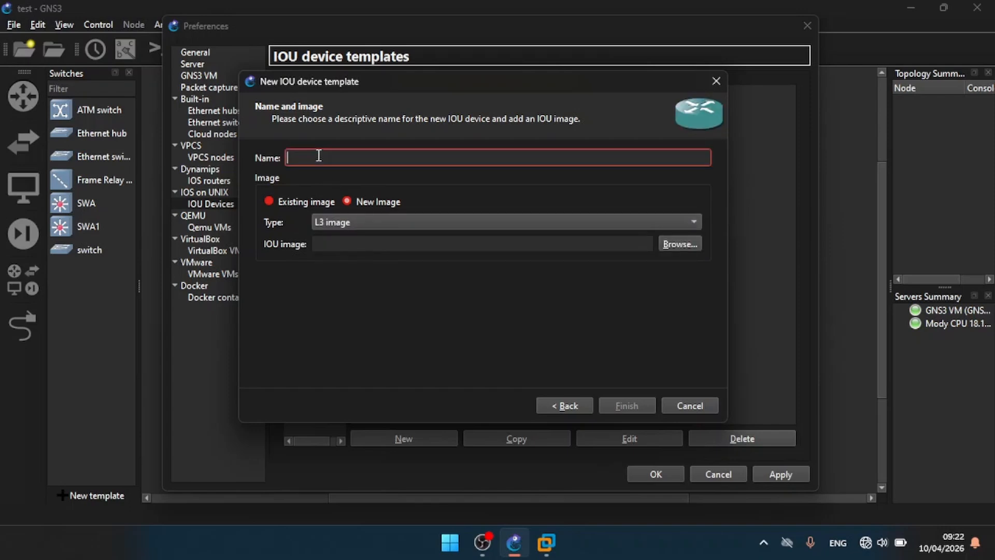
type("MultiLayer")
- Load i86bi_LinuxL3-AdvEnterpriseK9-M2_157_3_May_2018.bin from the IOU-L3 folder as the MultiLayer image, finish the template and apply the preferences
left_click(688, 244)
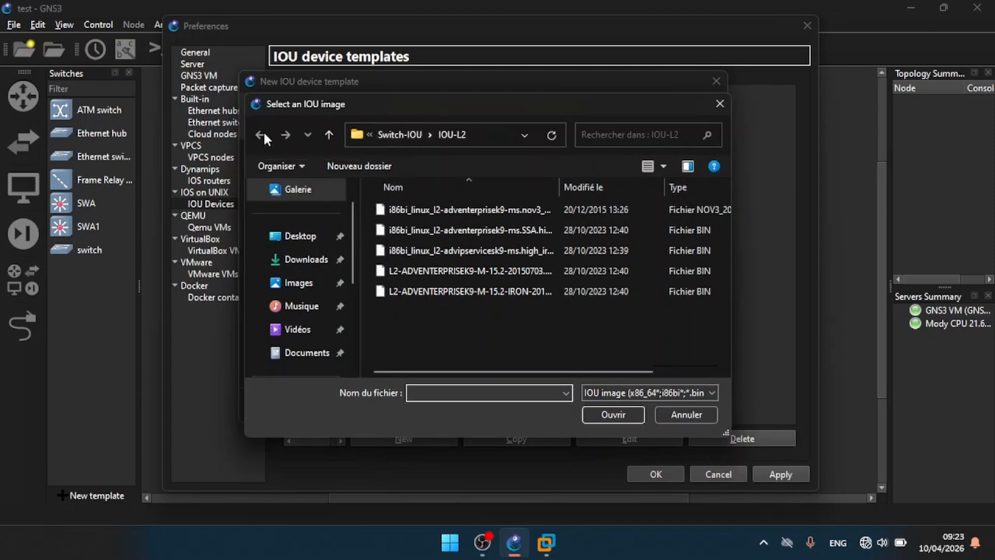
left_click(328, 134)
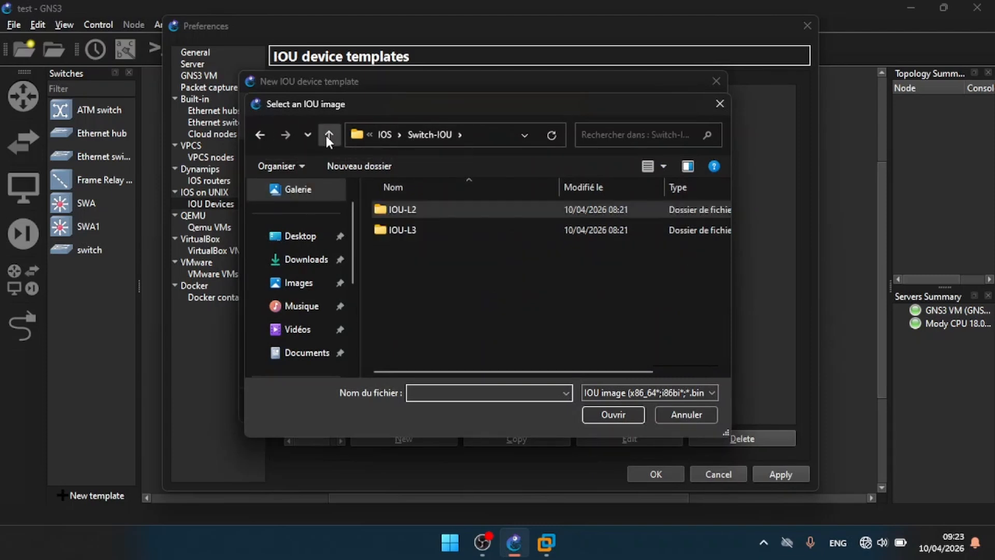
double_click(436, 226)
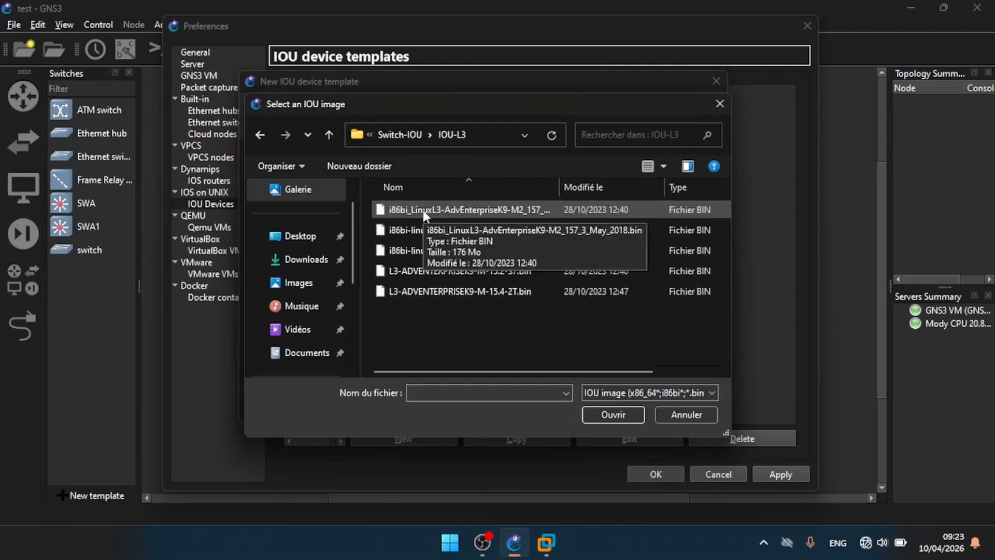
double_click(423, 210)
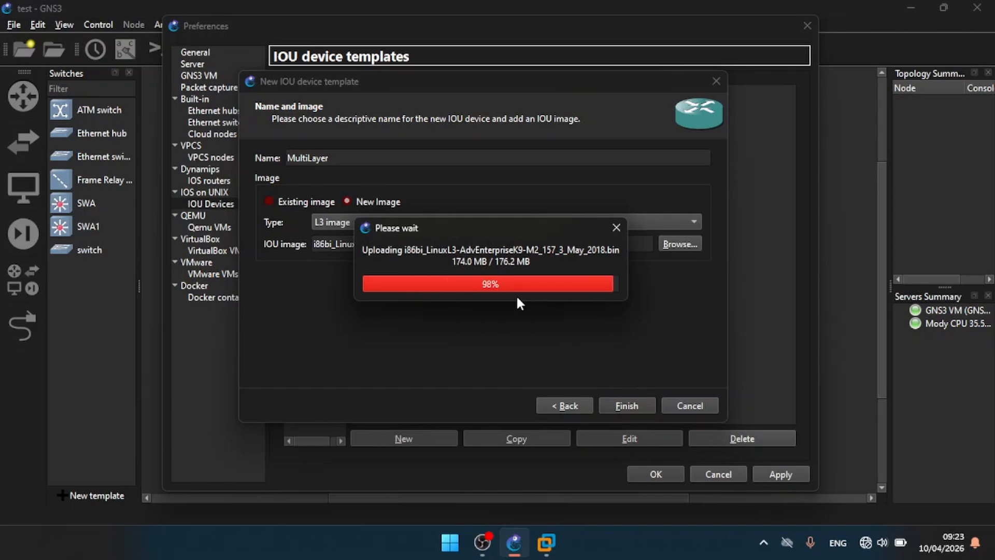
left_click(623, 406)
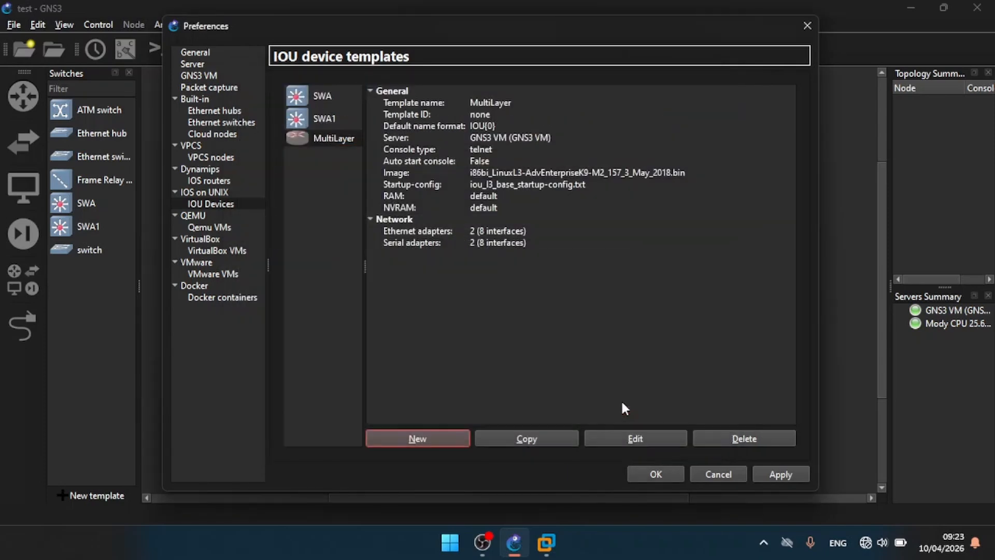
left_click(785, 474)
left_click(643, 473)
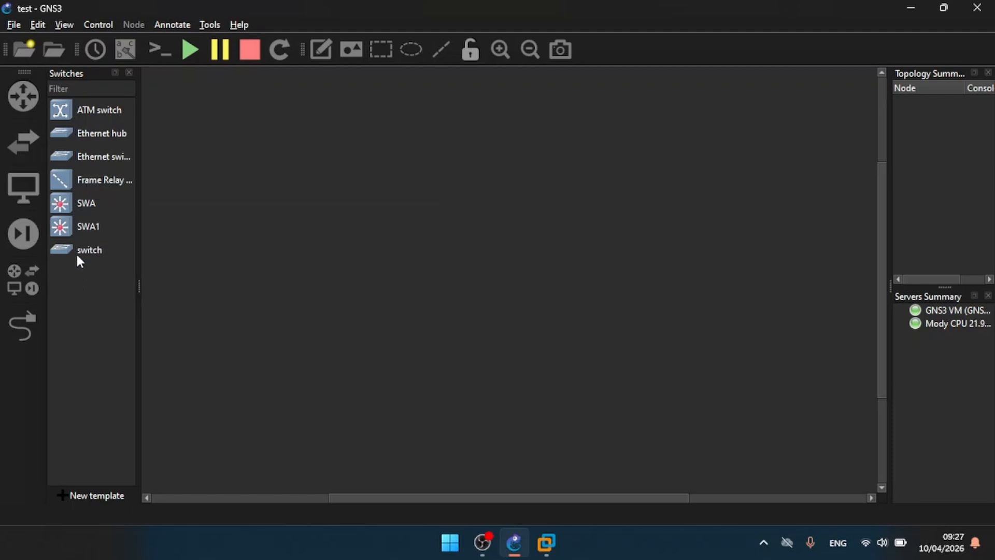
- Set the SWA template's symbol to the switch symbol from the Affinity-square-blue library and save its configuration
left_click(23, 89)
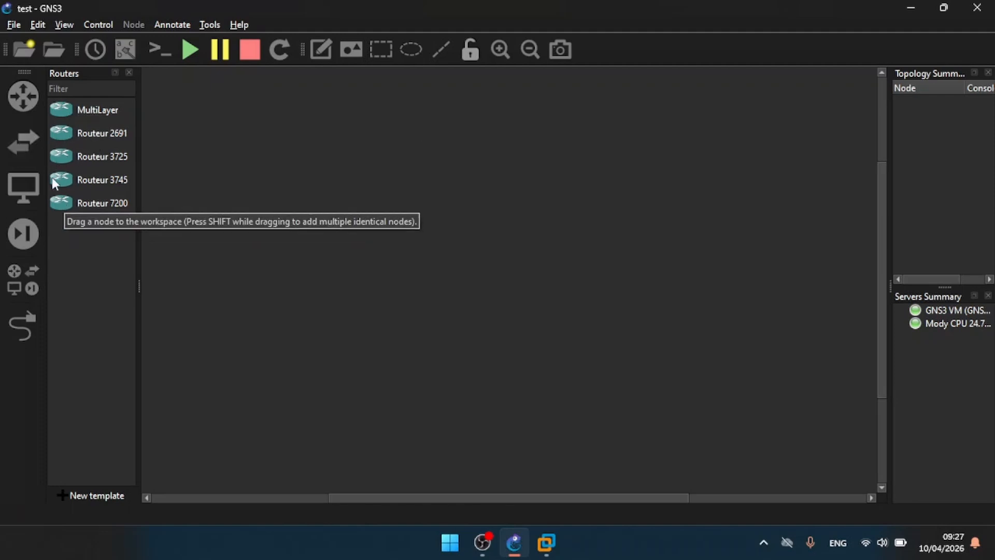
left_click(24, 144)
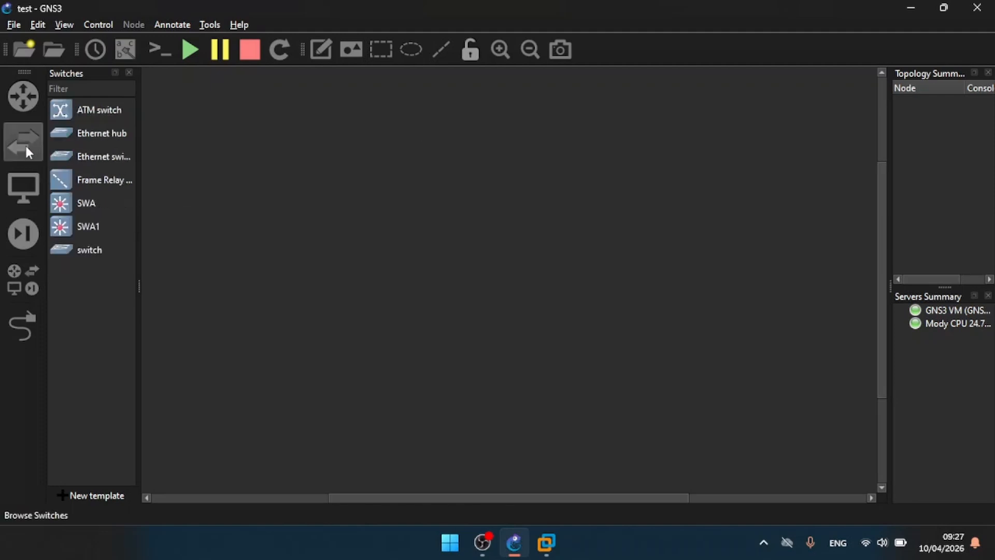
right_click(53, 207)
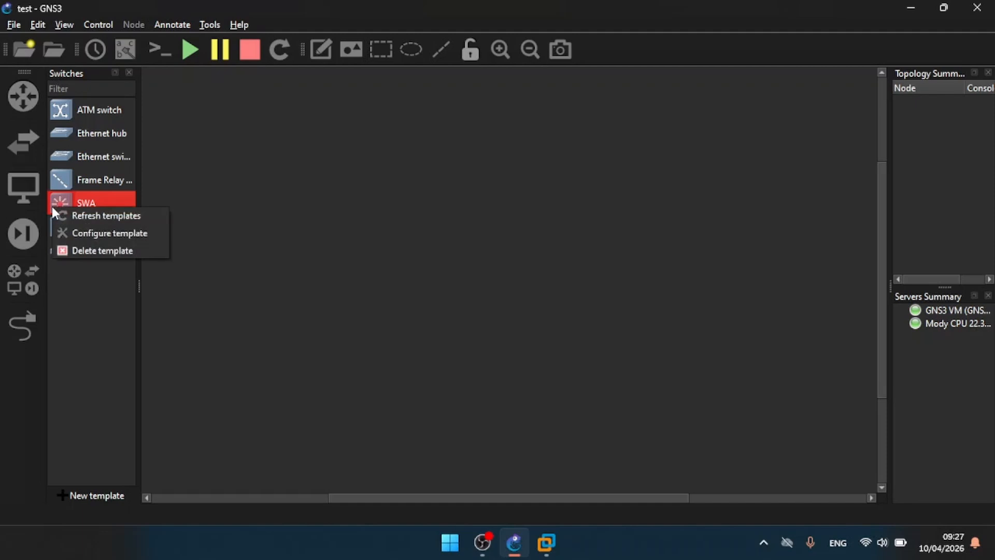
left_click(104, 234)
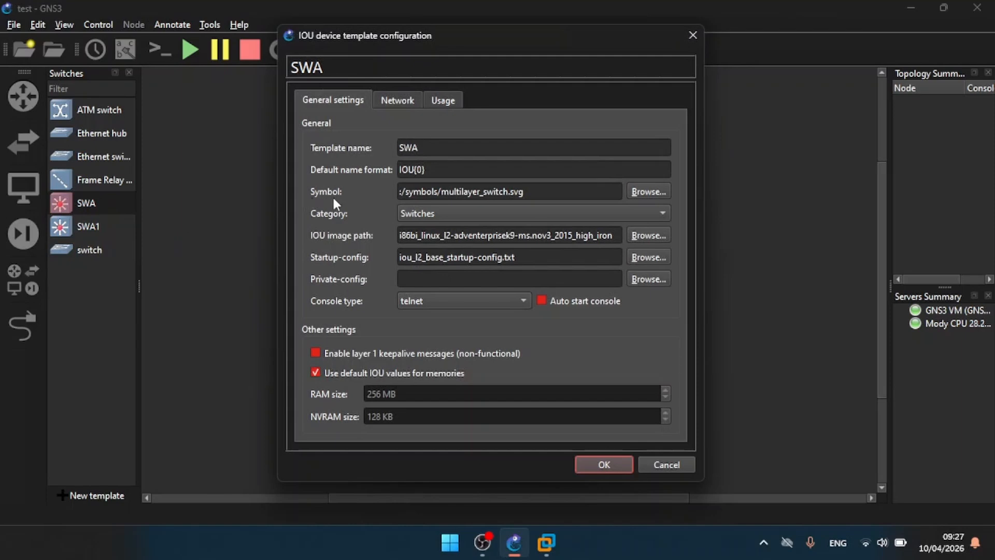
left_click(648, 192)
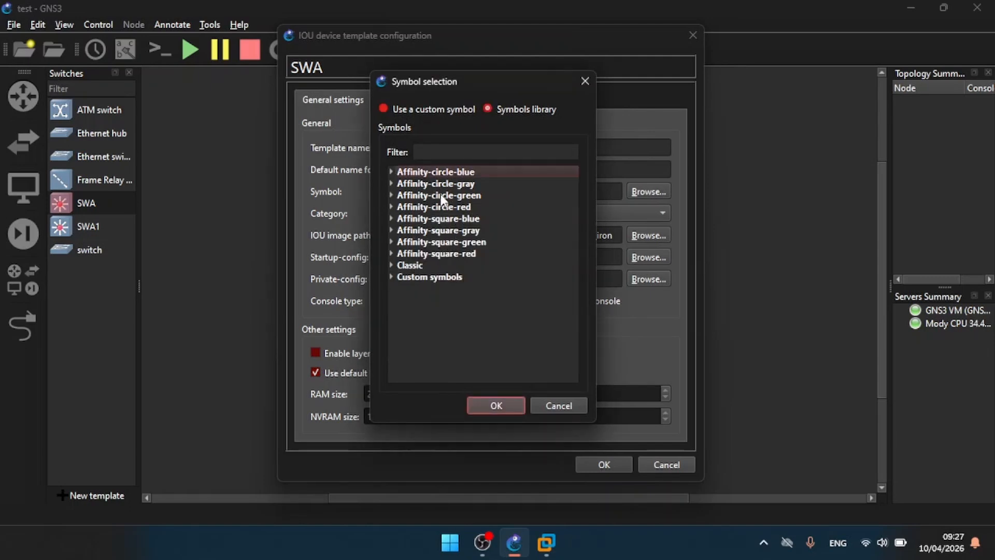
left_click(390, 171)
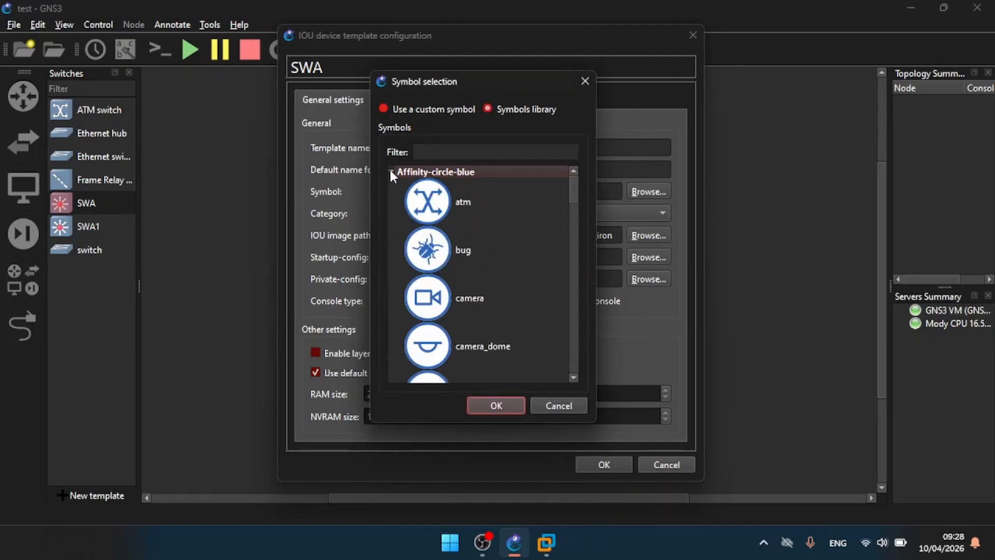
scroll(416, 255, "down", 5)
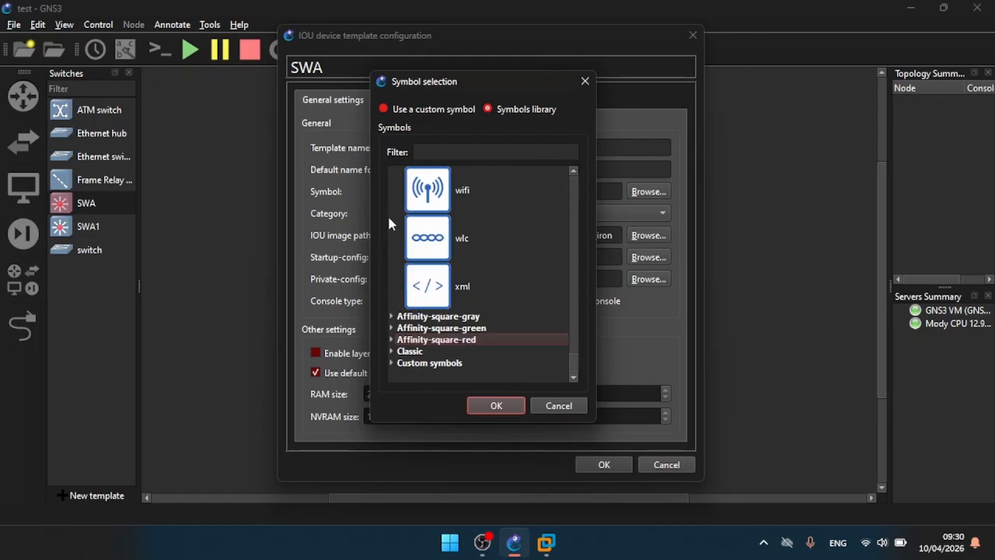
key("Up")
key("Up")
key("Up")
key("Up")
key("Up")
key("Up")
key("Up")
key("Up")
key("Up")
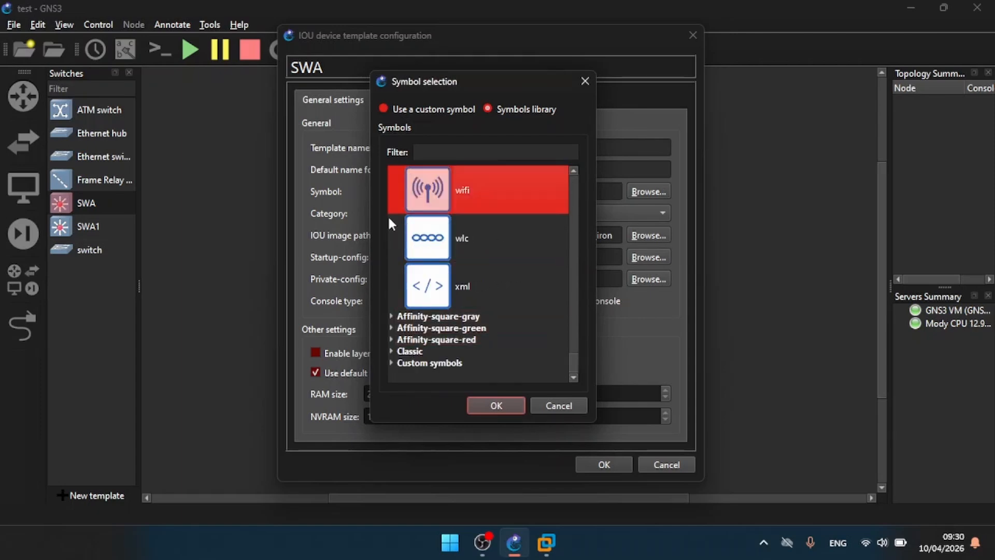
key("Up")
key("Up")
key("Up")
key("Up")
key("Up")
key("Up")
key("Down")
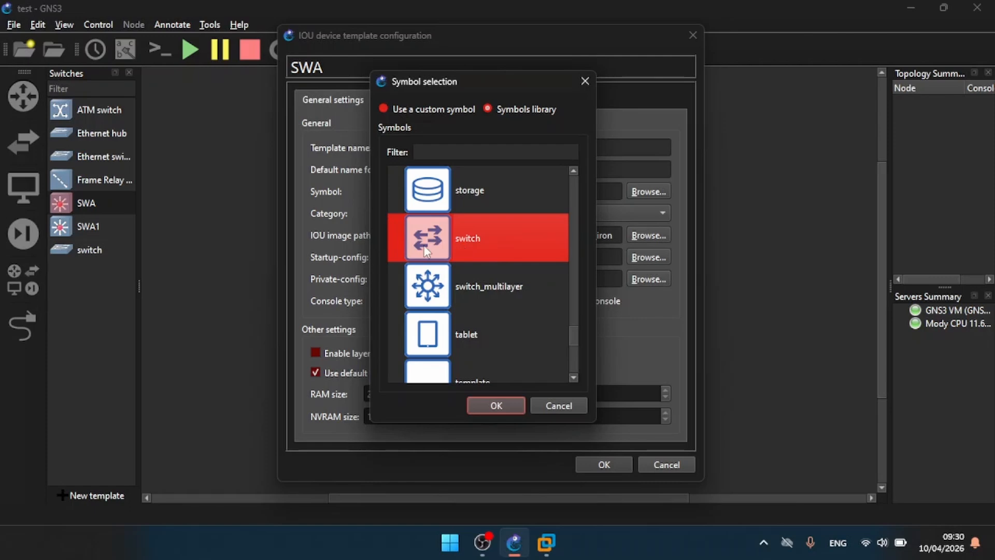
left_click(498, 405)
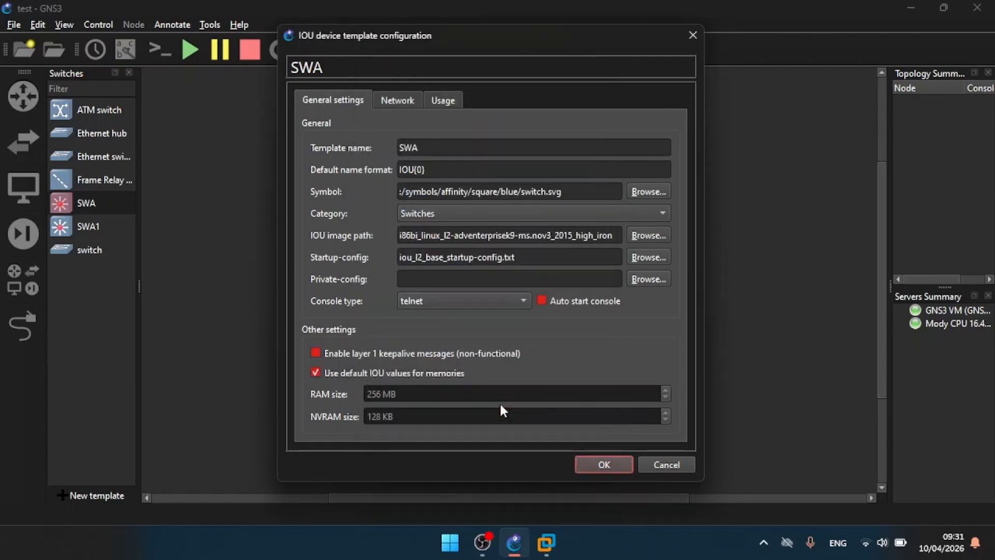
left_click(603, 464)
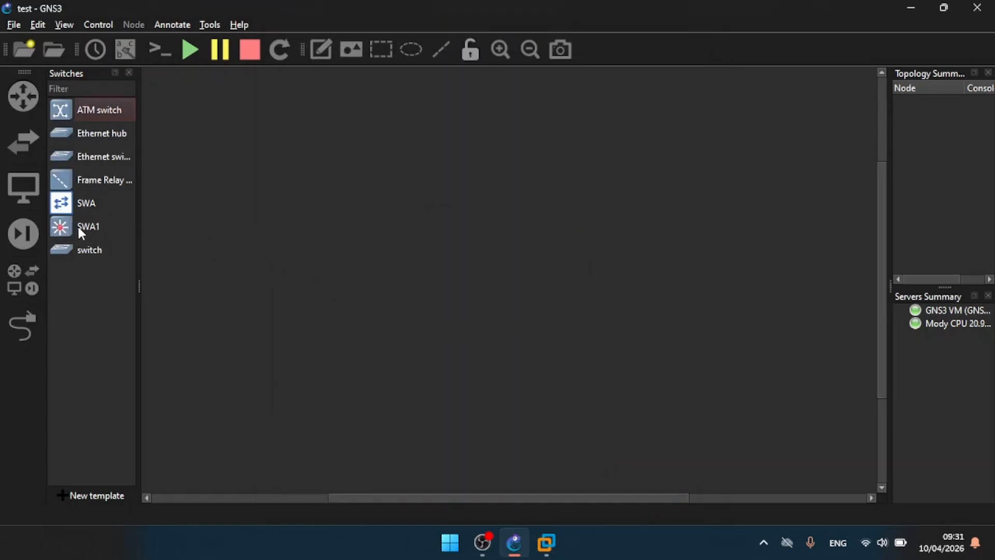
- Filter the symbols library by "sw", set the SWA1 template's symbol to the Affinity-square-blue switch and save the configuration
right_click(59, 231)
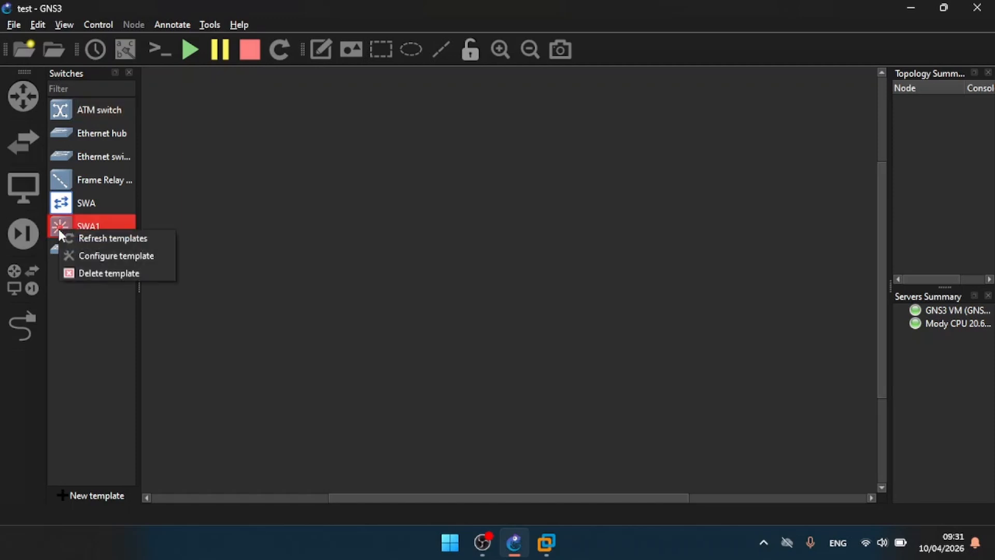
left_click(85, 257)
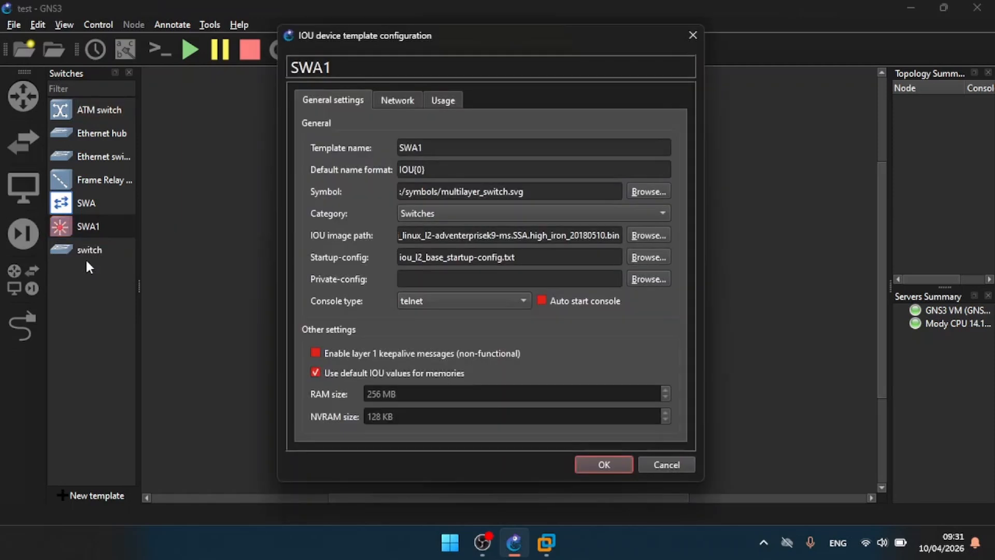
left_click(654, 192)
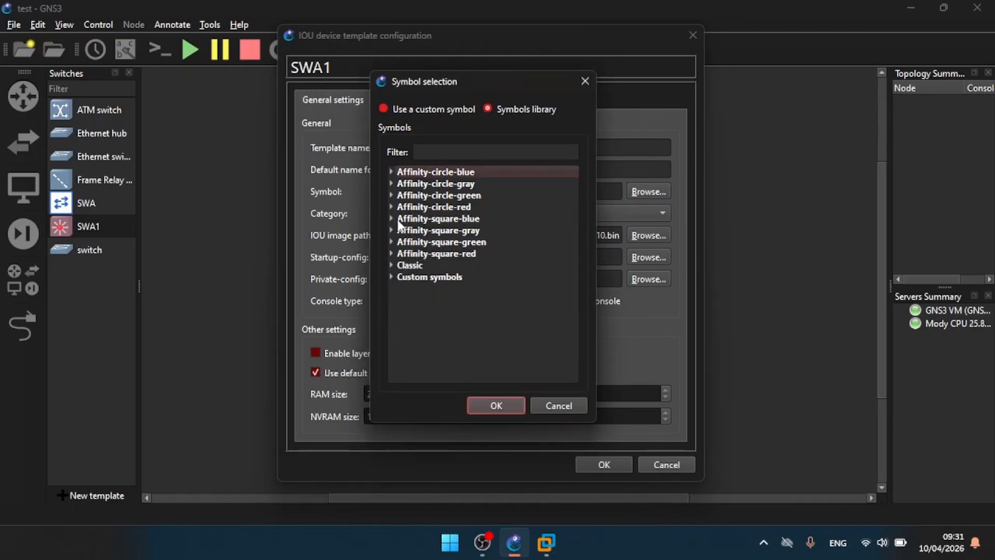
left_click(391, 218)
scroll(431, 249, "down", 5)
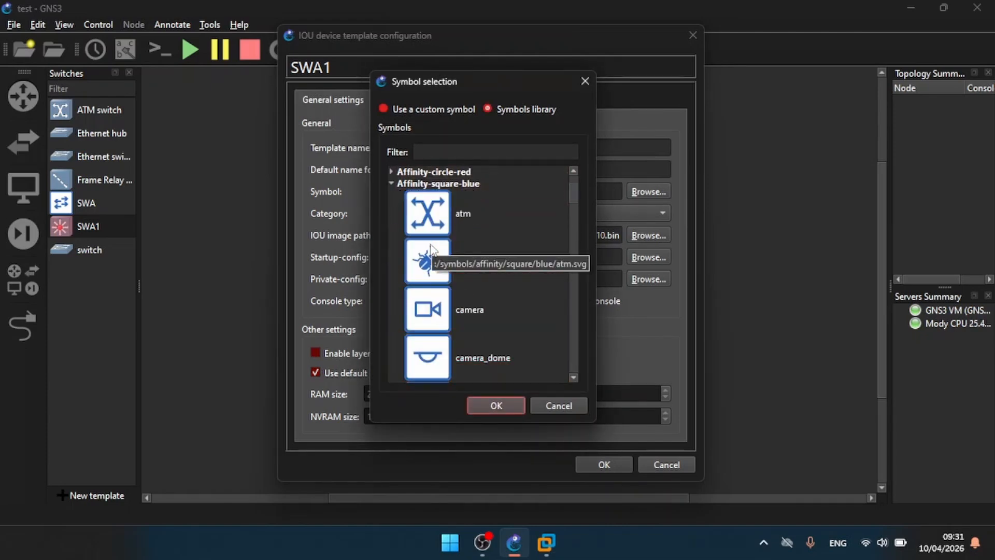
scroll(431, 249, "down", 5)
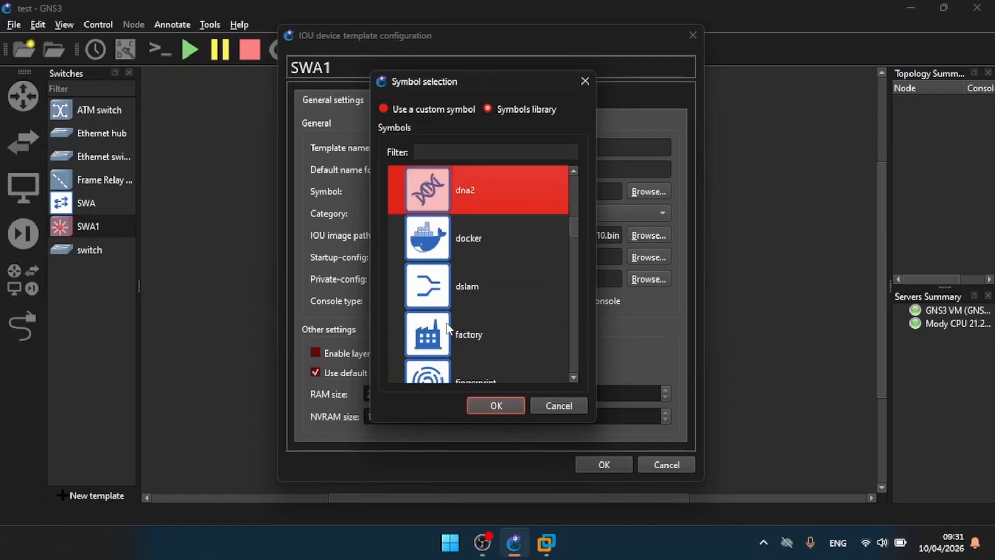
scroll(445, 321, "down", 5)
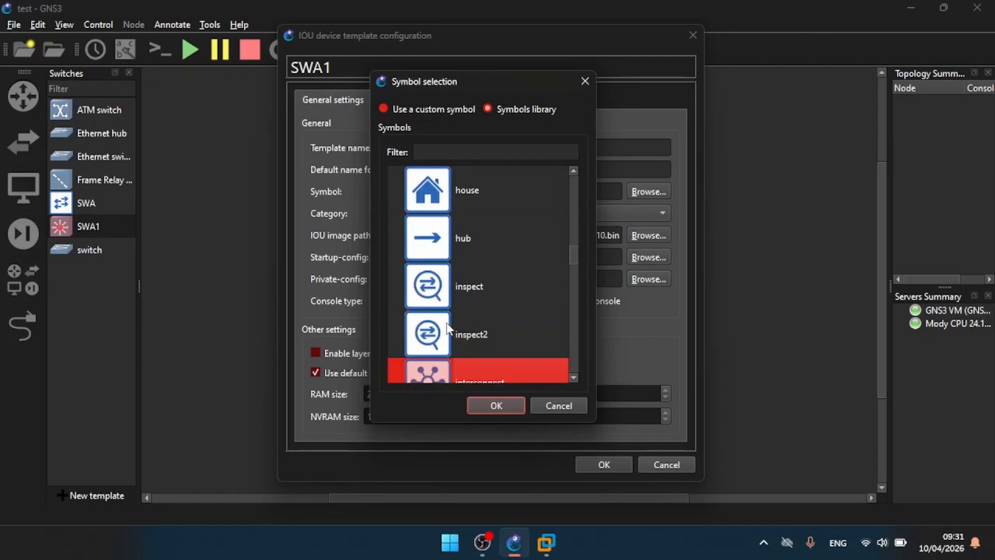
scroll(433, 257, "down", 6)
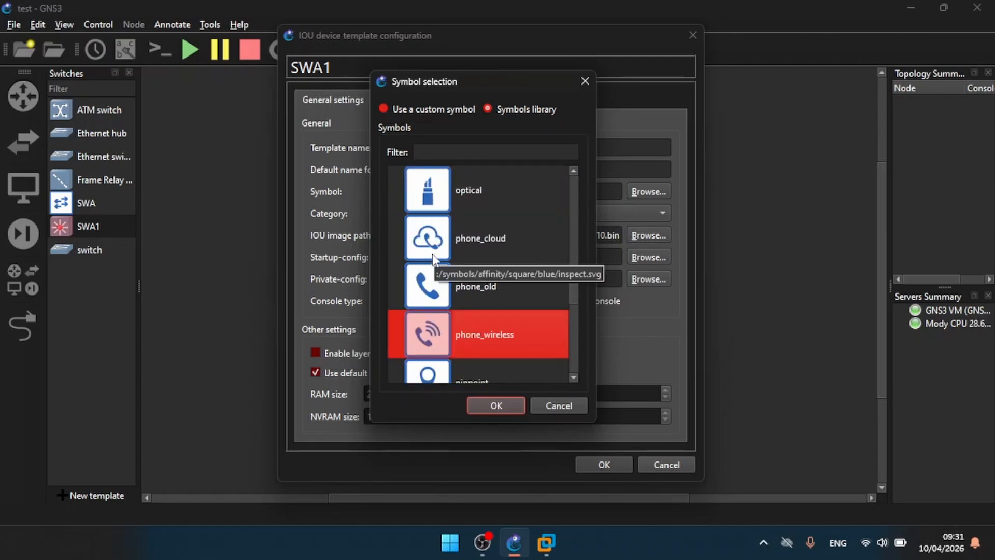
scroll(433, 258, "down", 3)
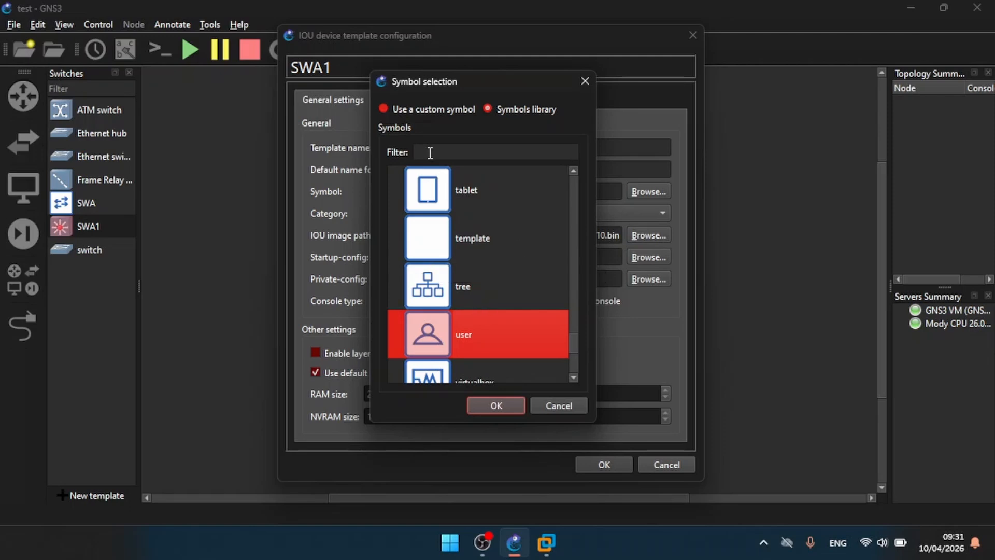
left_click(431, 151)
type("sw")
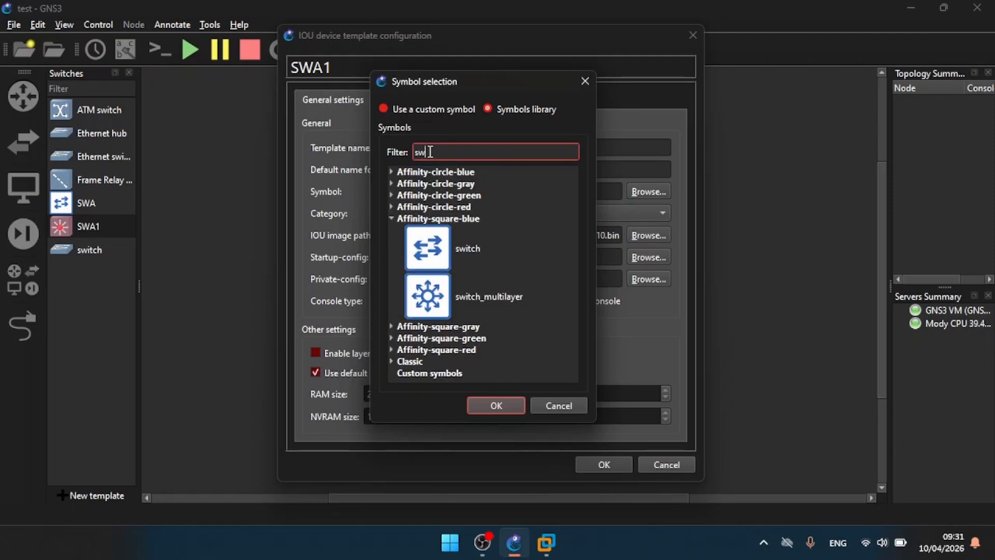
left_click(442, 253)
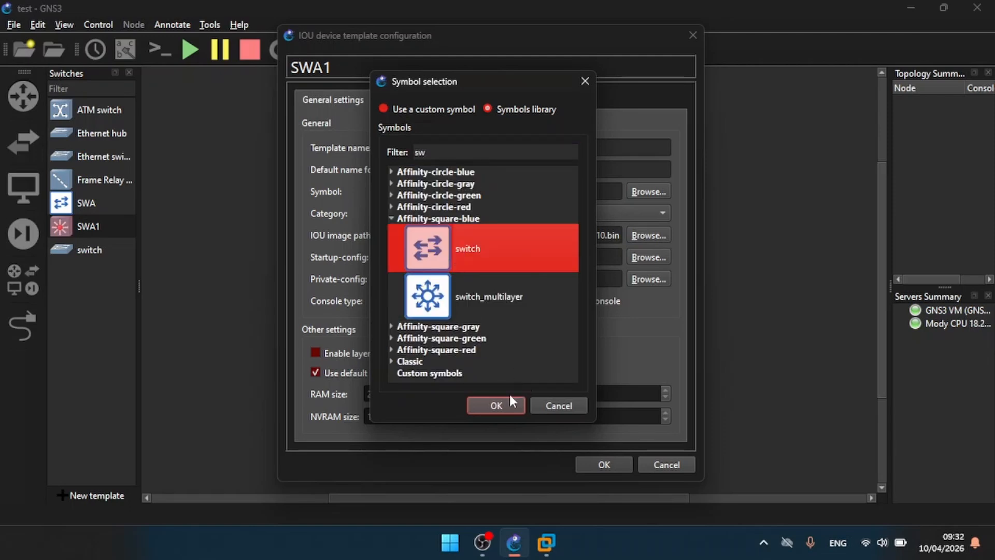
left_click(500, 406)
left_click(620, 463)
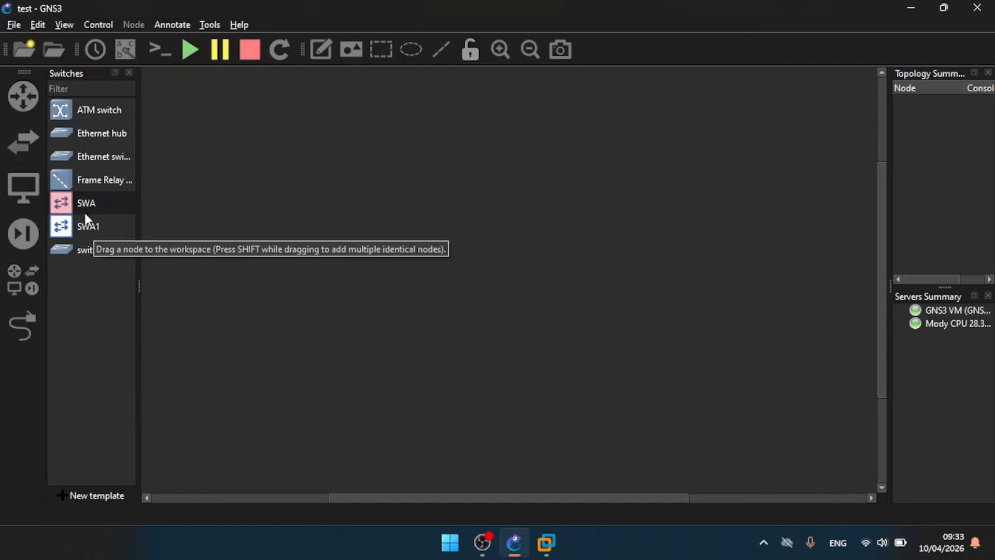
- Open the MultiLayer router template's configuration and filter its symbols library by "Multilayer"
left_click(23, 97)
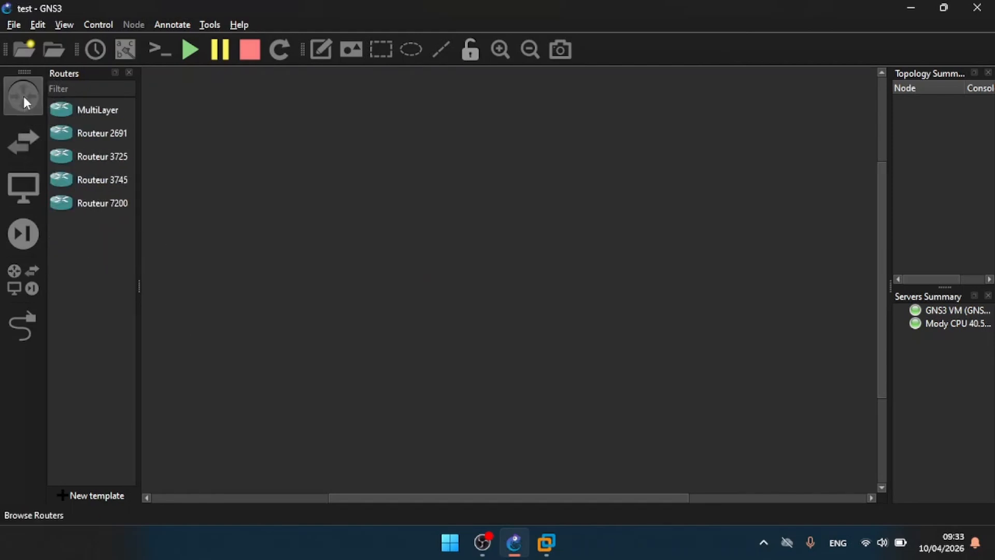
left_click(69, 111)
right_click(69, 111)
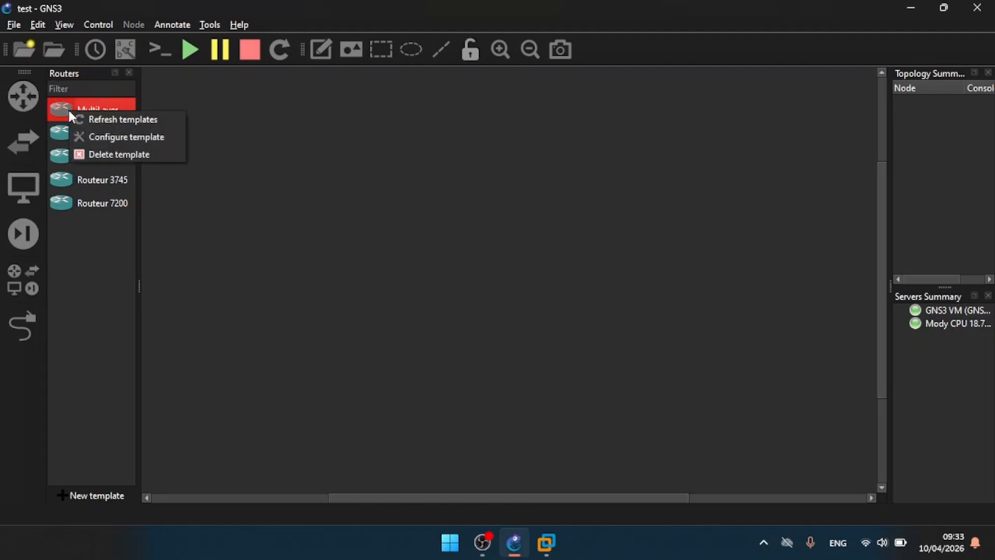
left_click(97, 136)
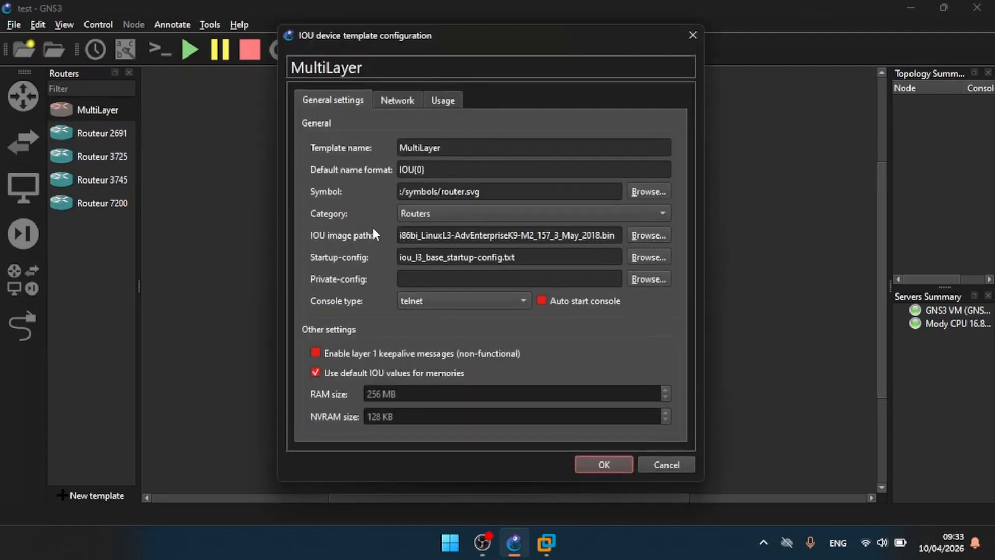
left_click(647, 192)
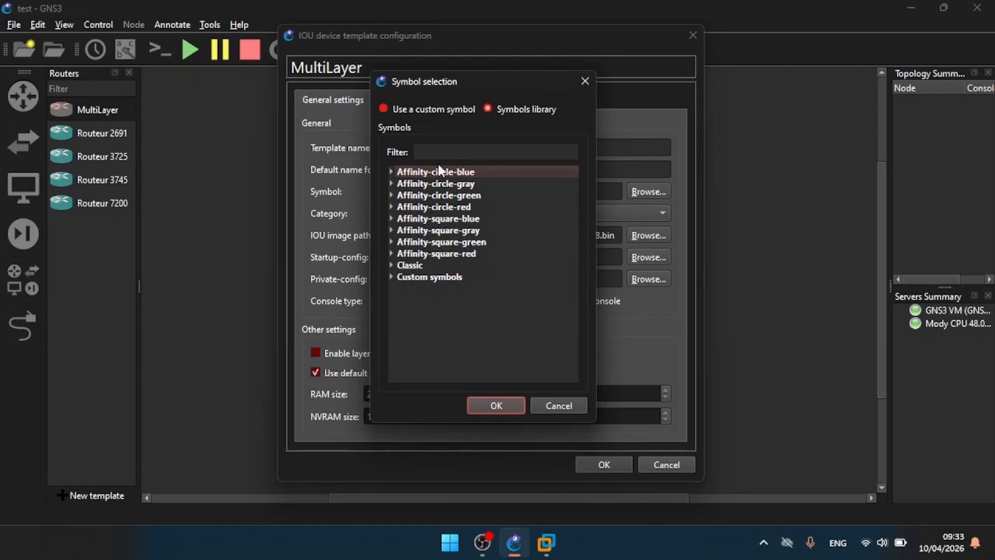
left_click(424, 153)
type("M")
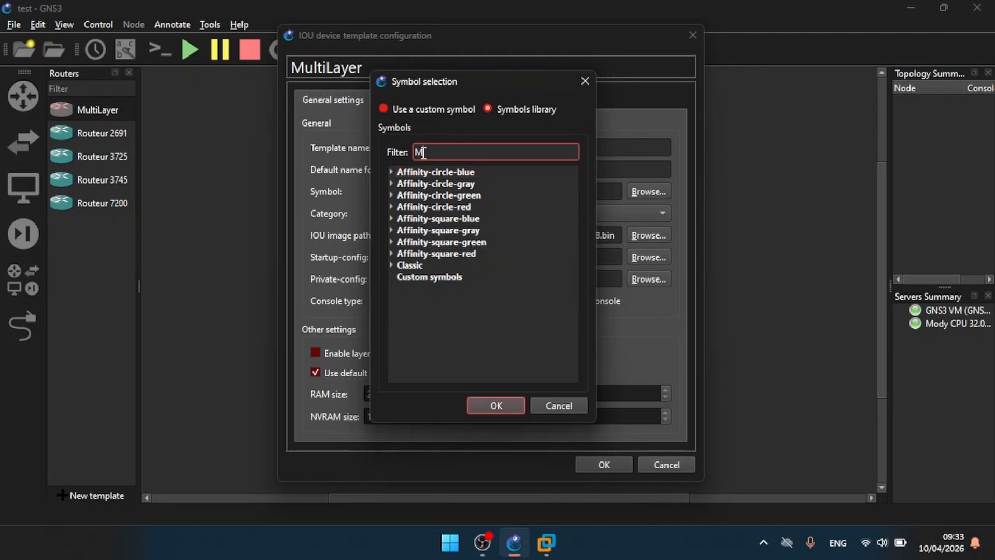
type("ultilayer")
- Set the MultiLayer template's symbol to switch_multilayer from the Affinity-square-blue library and save the configuration
left_click(390, 171)
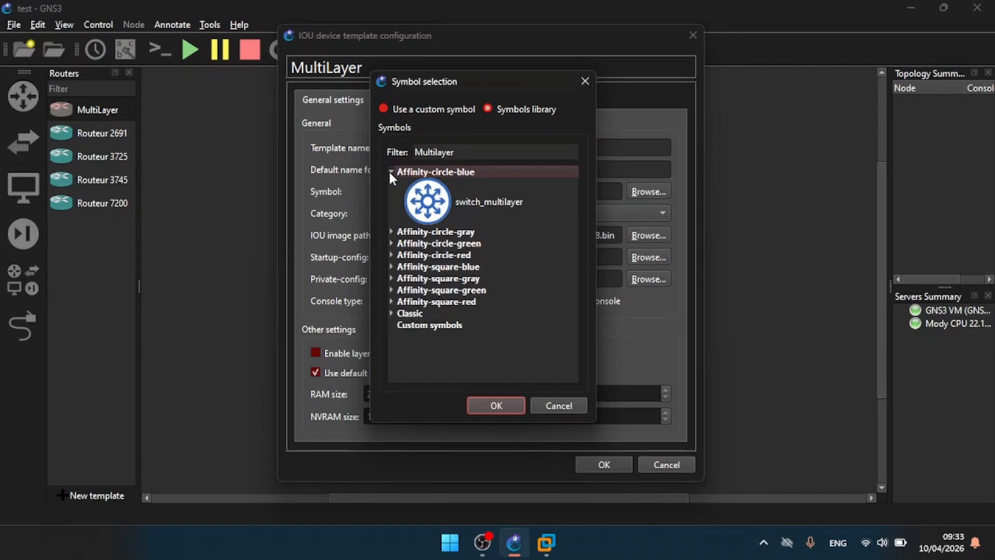
left_click(391, 232)
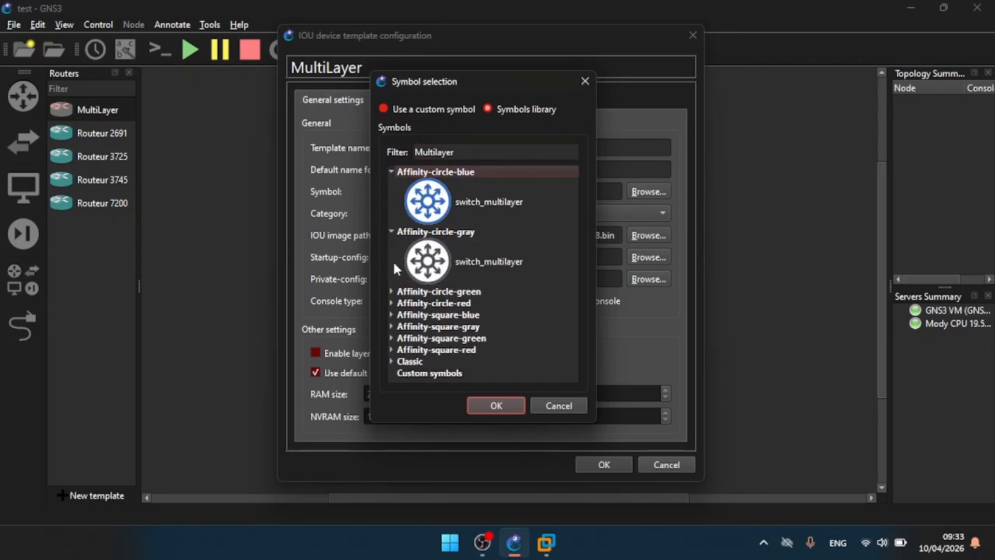
left_click(390, 291)
scroll(448, 297, "down", 1)
left_click(391, 291)
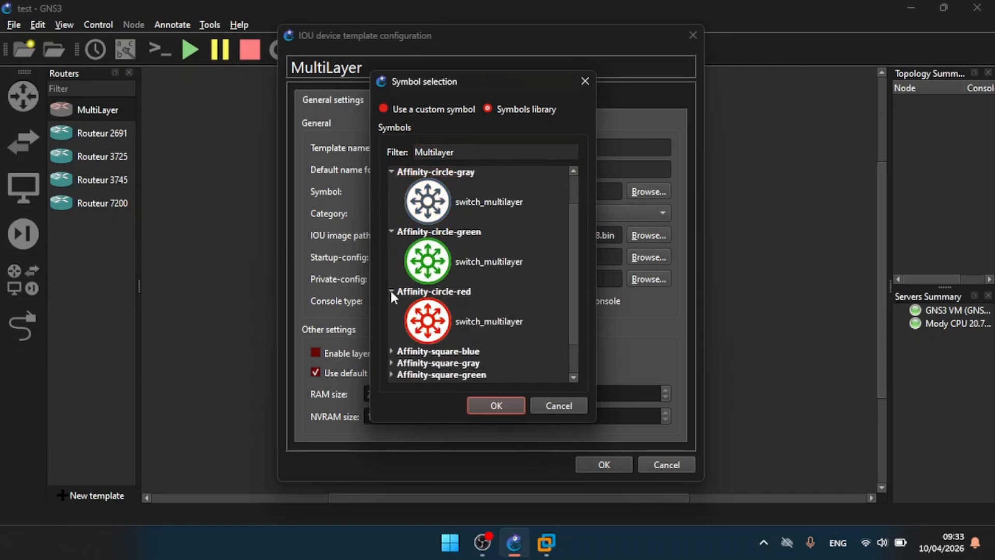
left_click(391, 292)
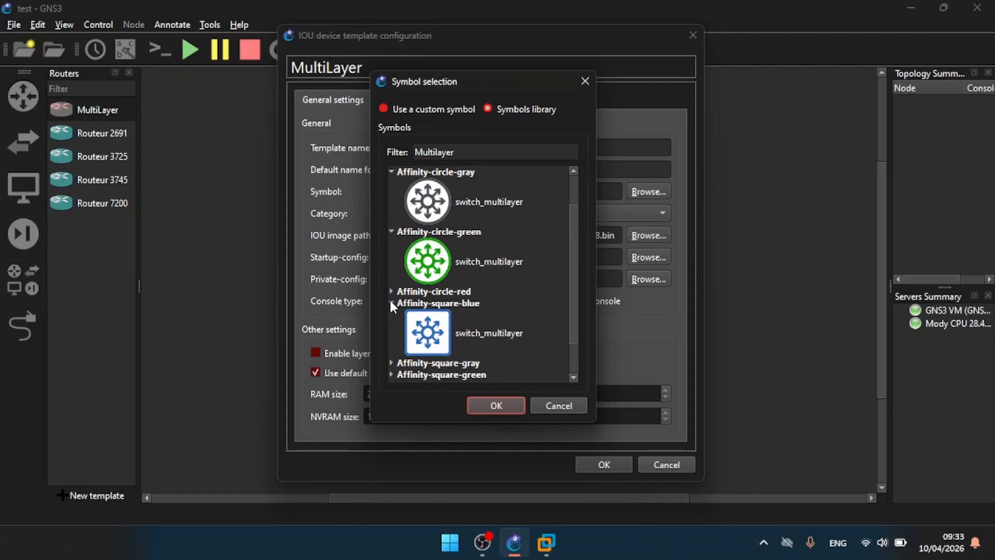
scroll(390, 298, "down", 1)
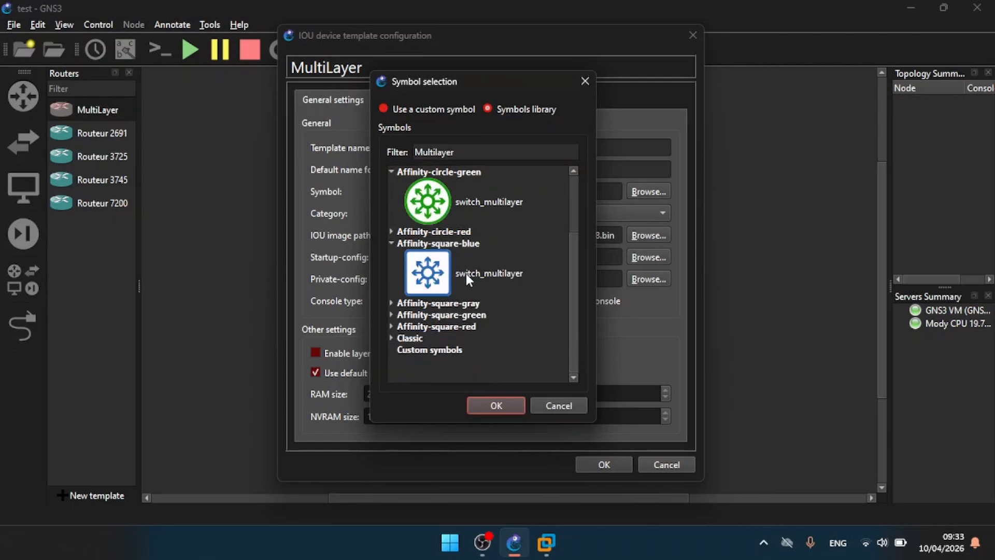
left_click(431, 274)
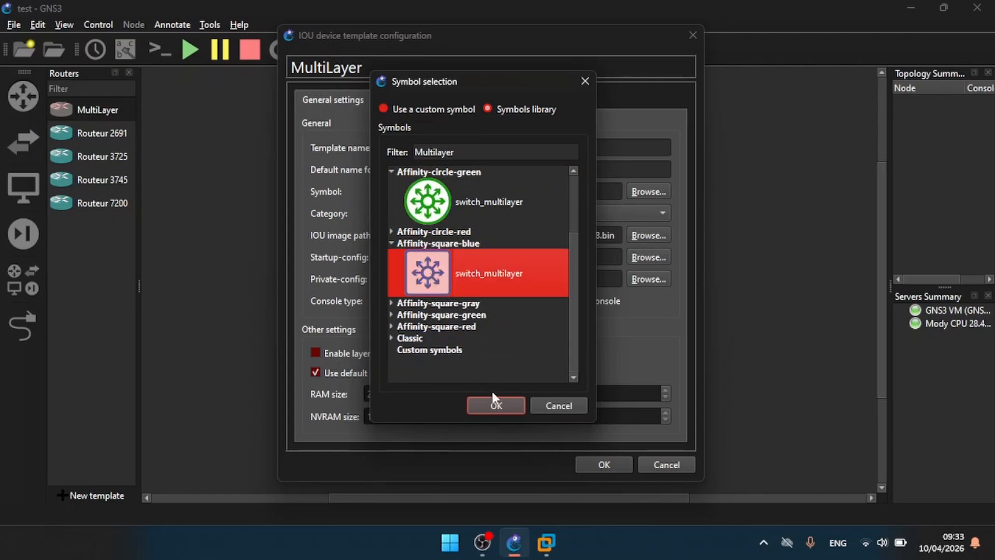
left_click(496, 406)
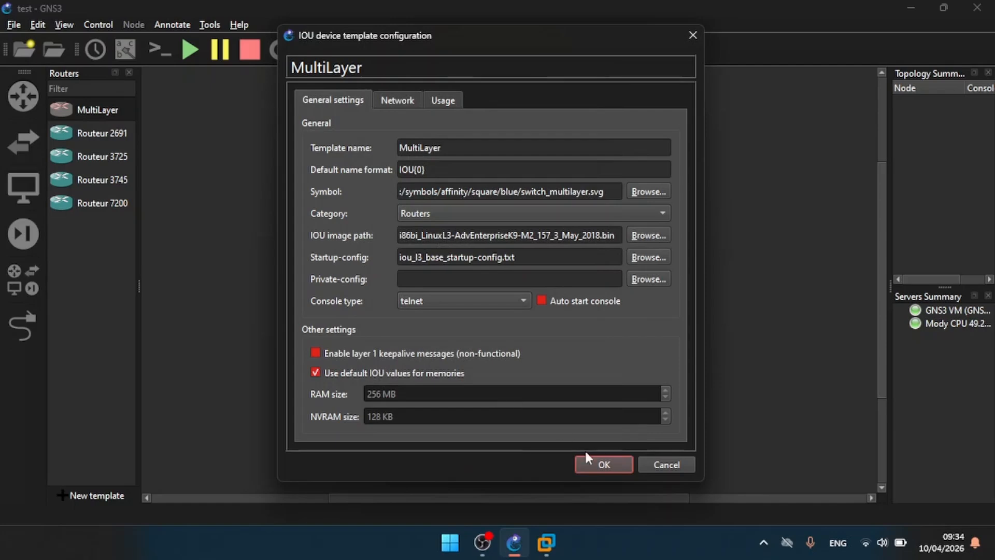
left_click(607, 466)
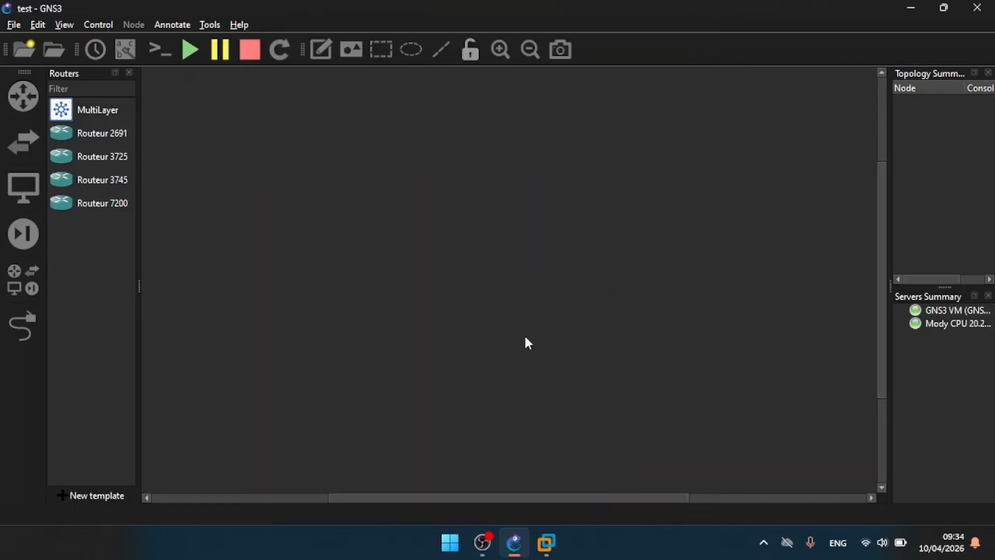